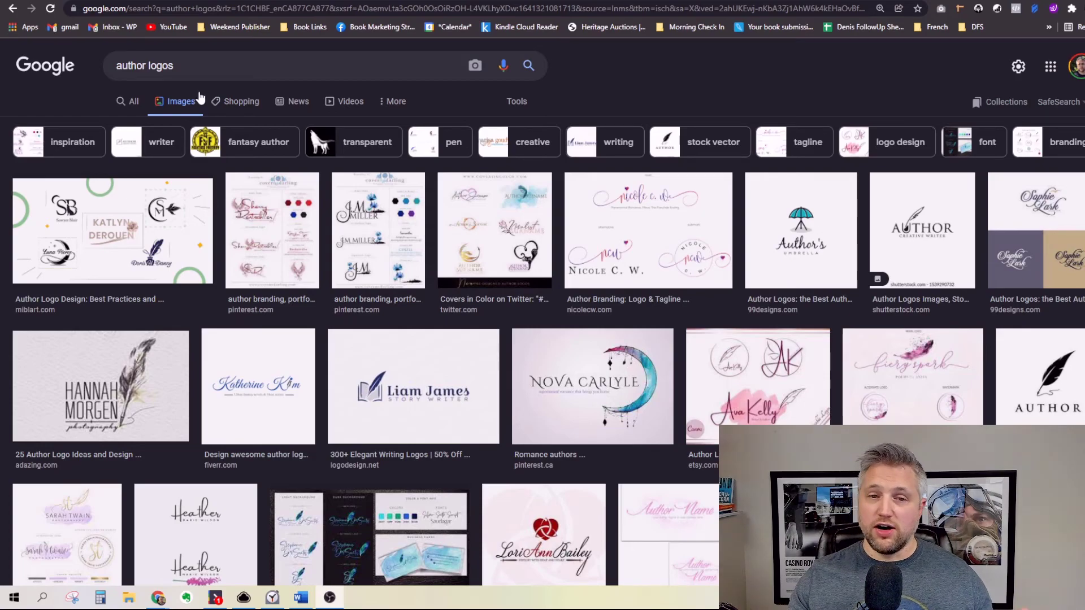
Step: Open the enlarged preview of the 99designs author logo with the red heart emblem
scroll(414, 215, down, 2)
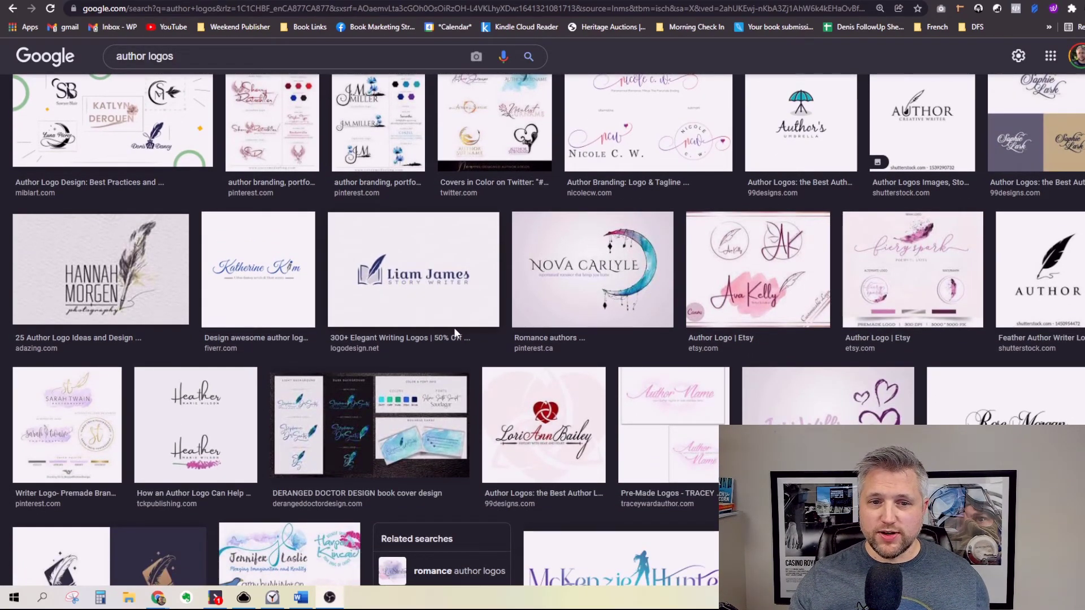
scroll(460, 327, up, 1)
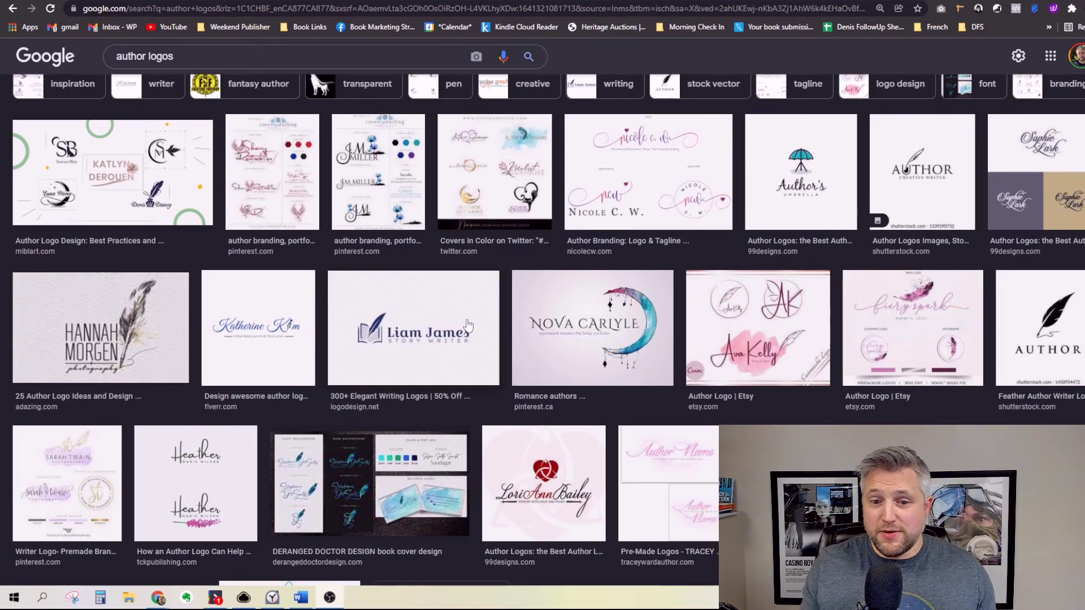
scroll(467, 326, down, 1)
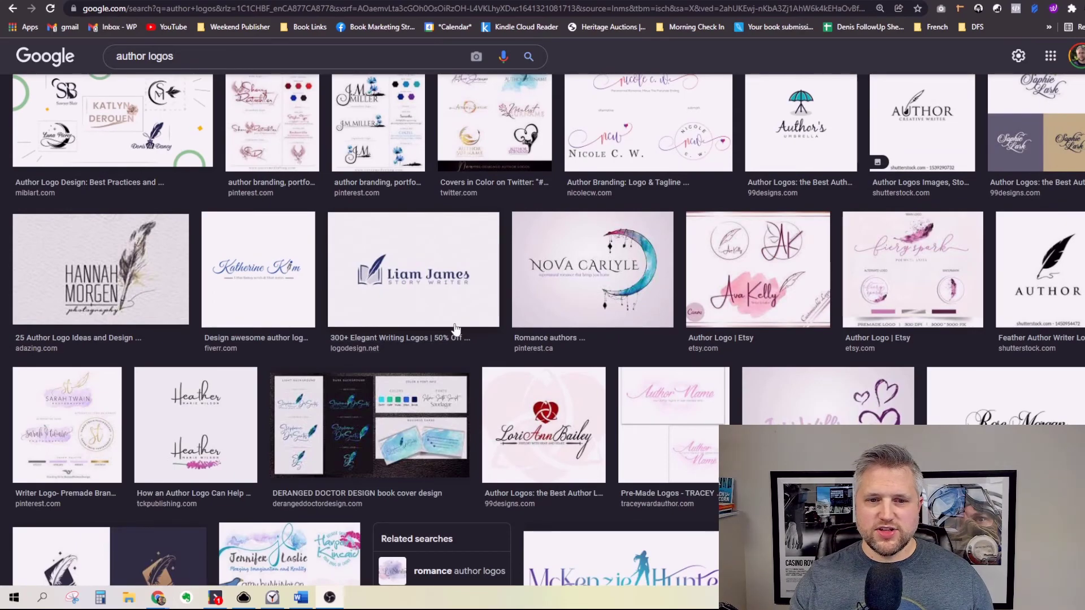
scroll(534, 299, down, 1)
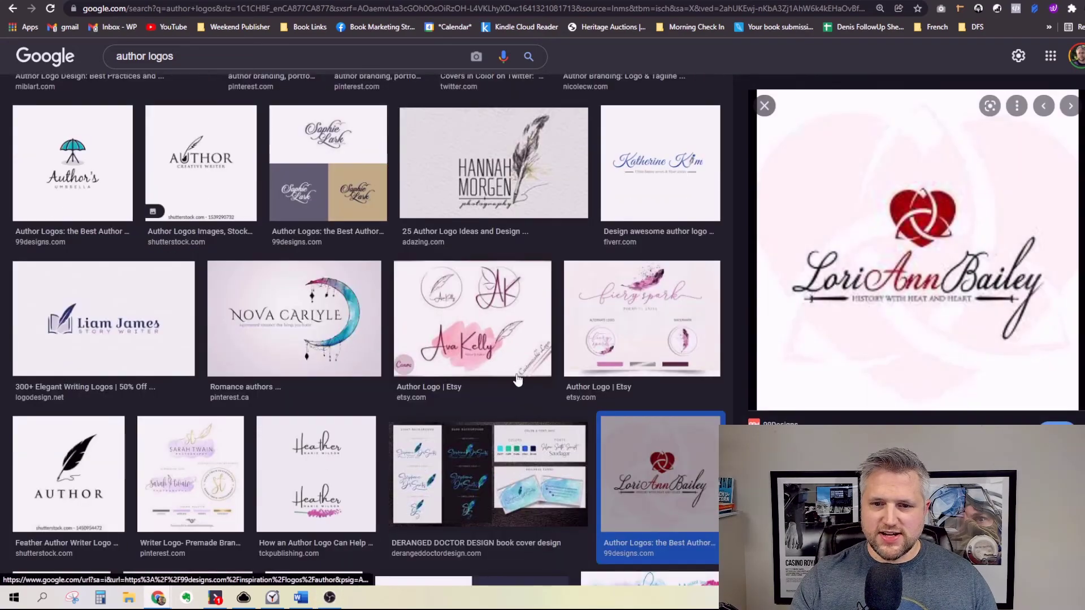
click(519, 380)
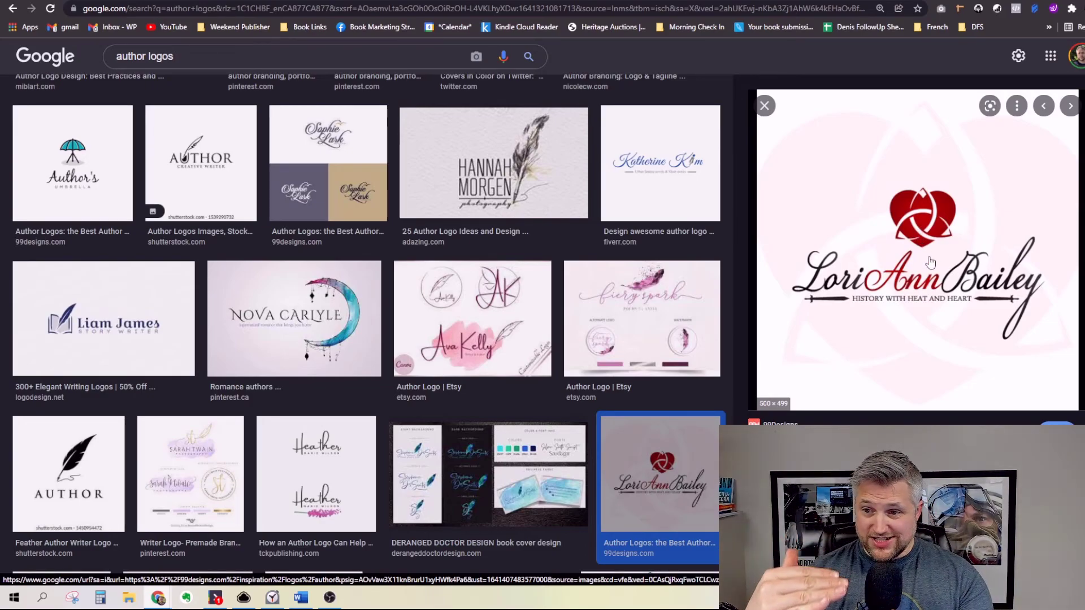
Step: Preview the blue script logo, then the feather-quill logo from Adazing's author-logo article
scroll(452, 226, up, 3)
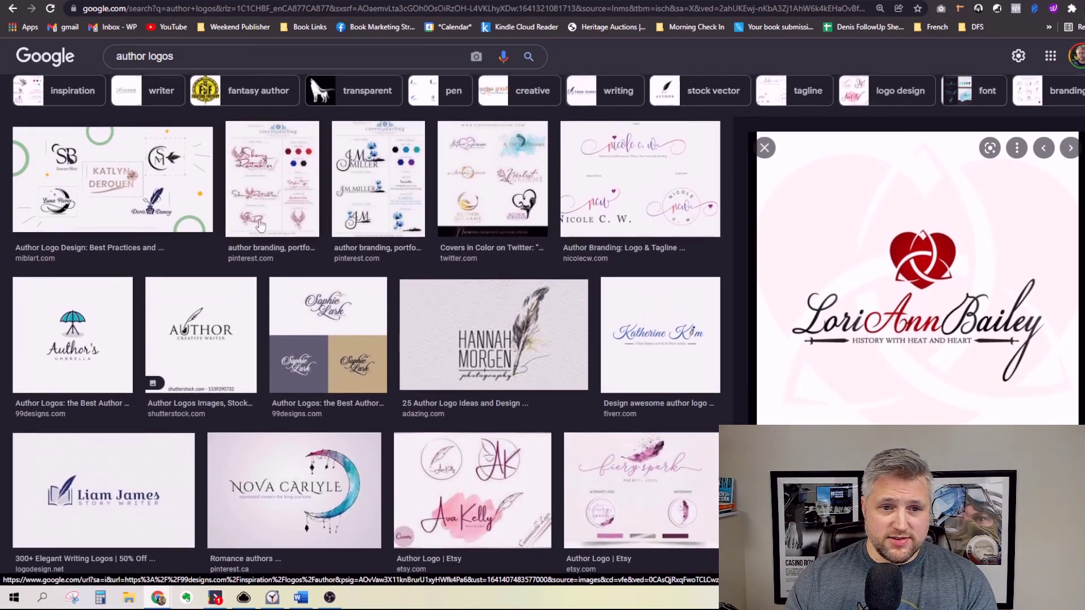
scroll(565, 197, down, 3)
click(655, 168)
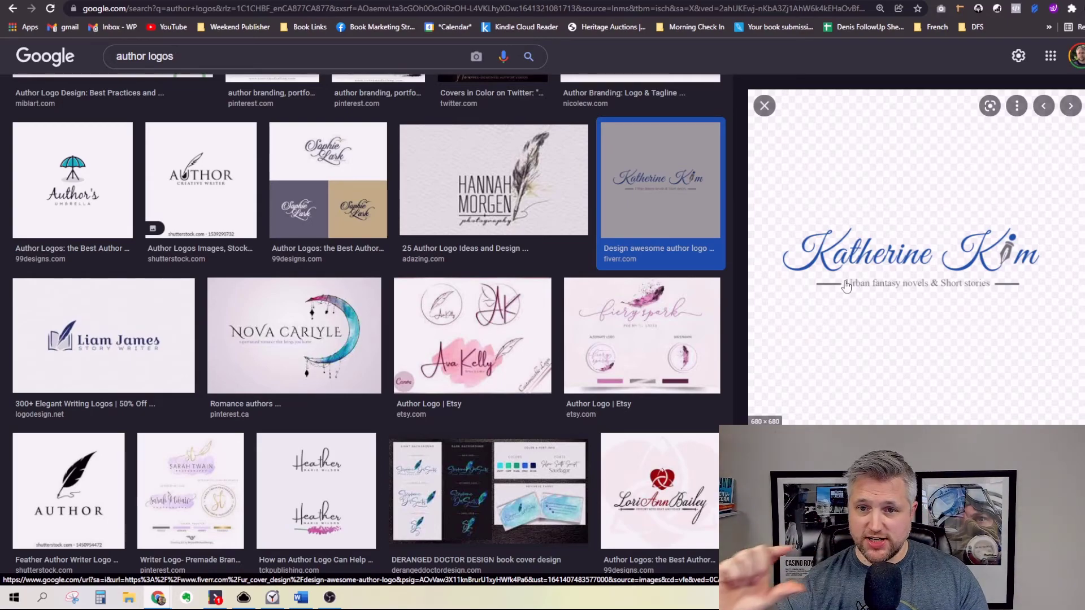
click(462, 201)
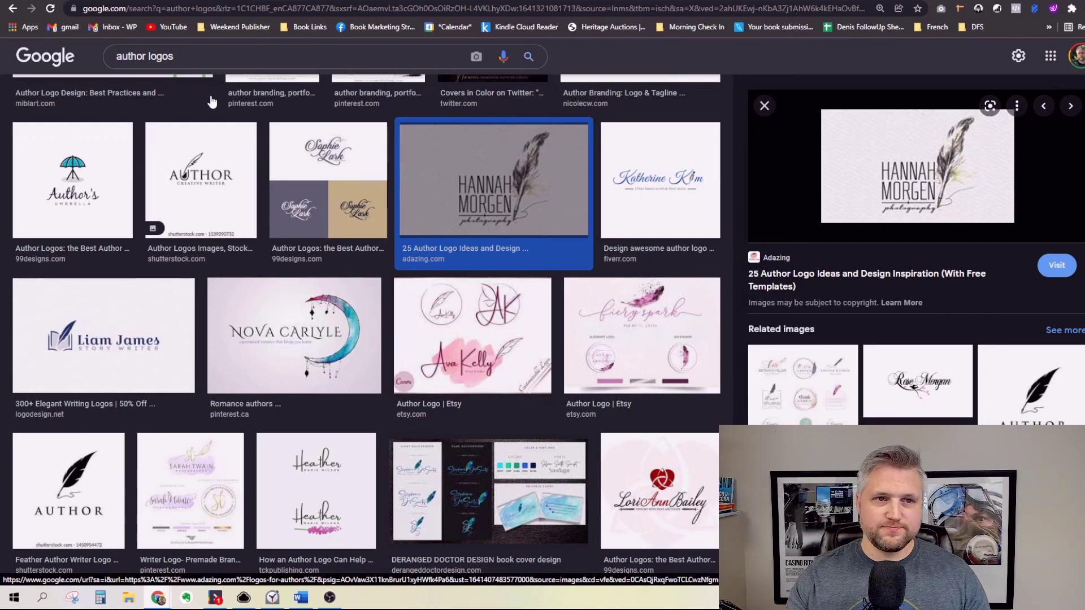
Step: Browse Canva's 18,701 'logo' template results, starting from the blank logo option
click(220, 1)
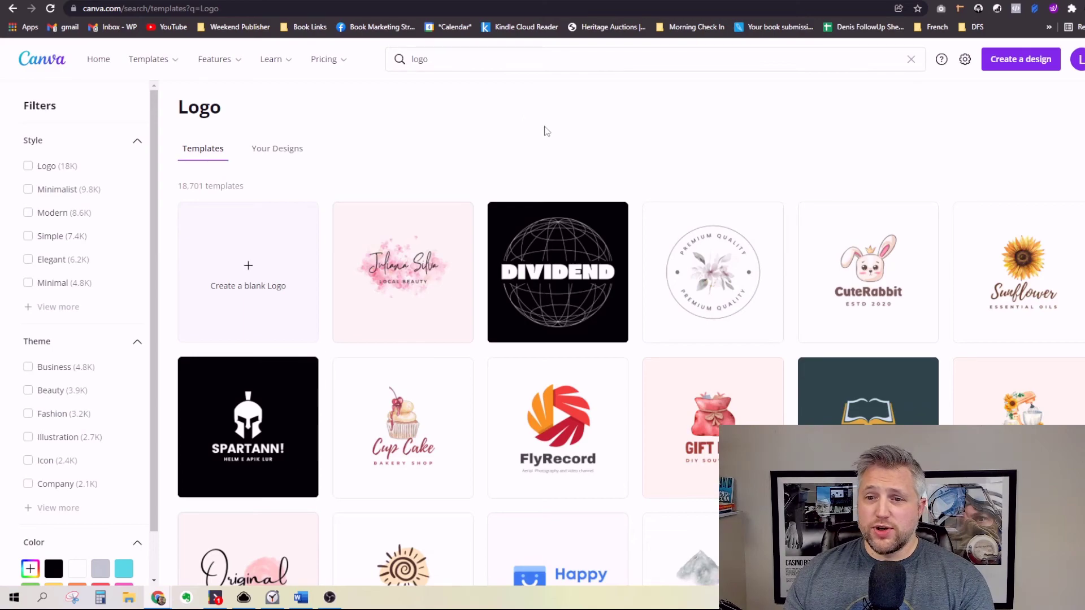
scroll(644, 214, down, 5)
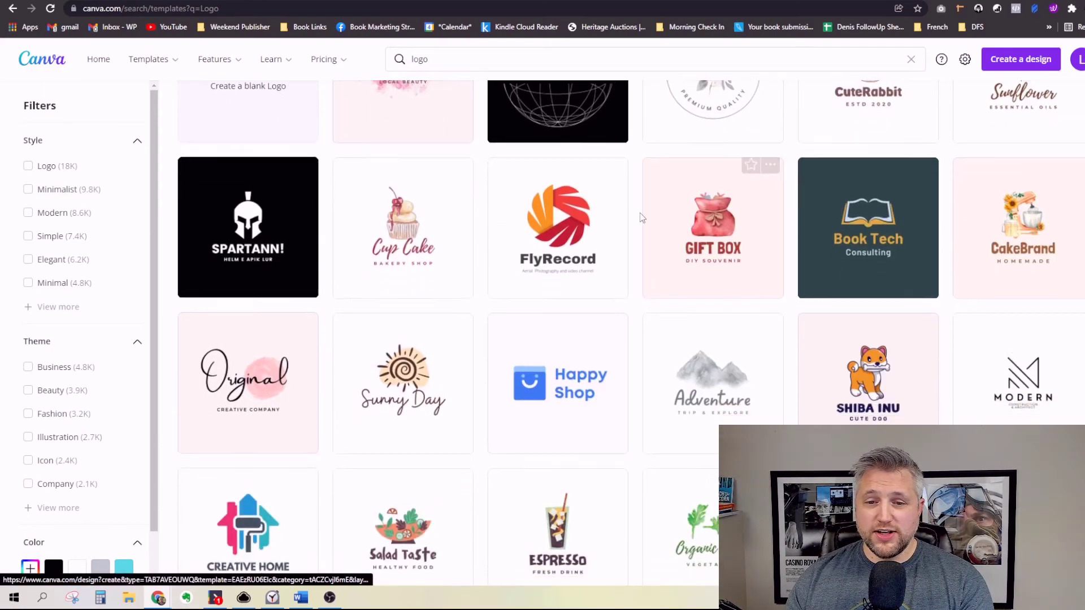
scroll(637, 219, down, 2)
scroll(635, 219, up, 1)
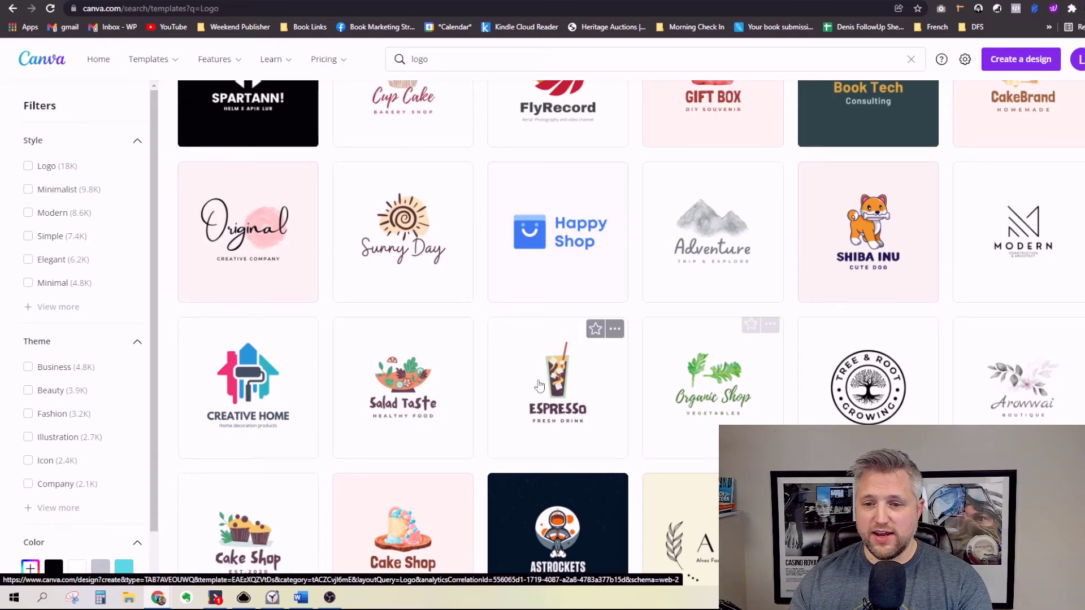
scroll(429, 317, down, 5)
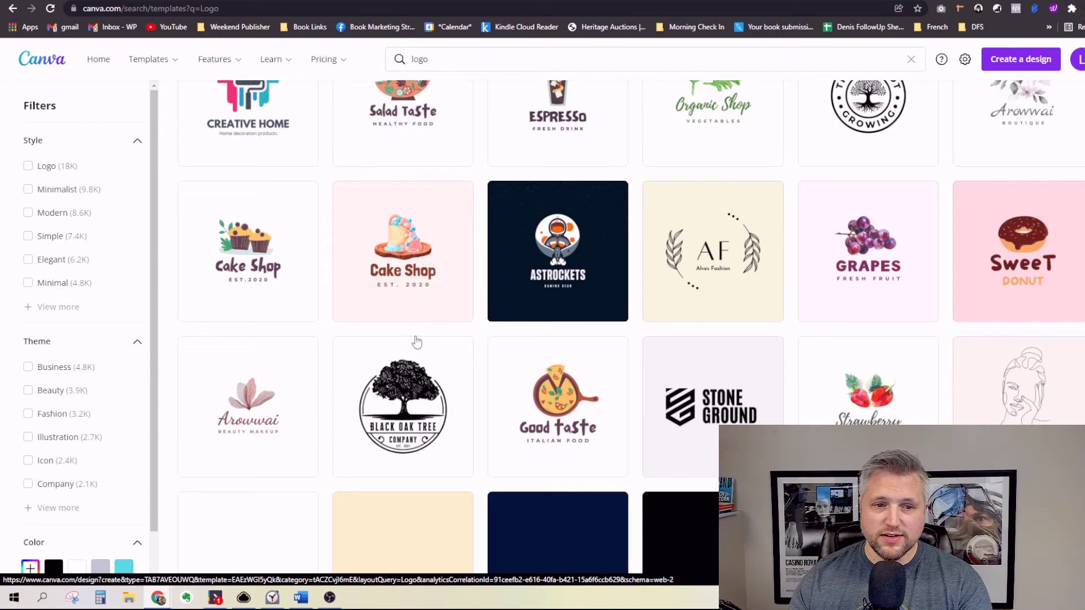
scroll(625, 368, down, 5)
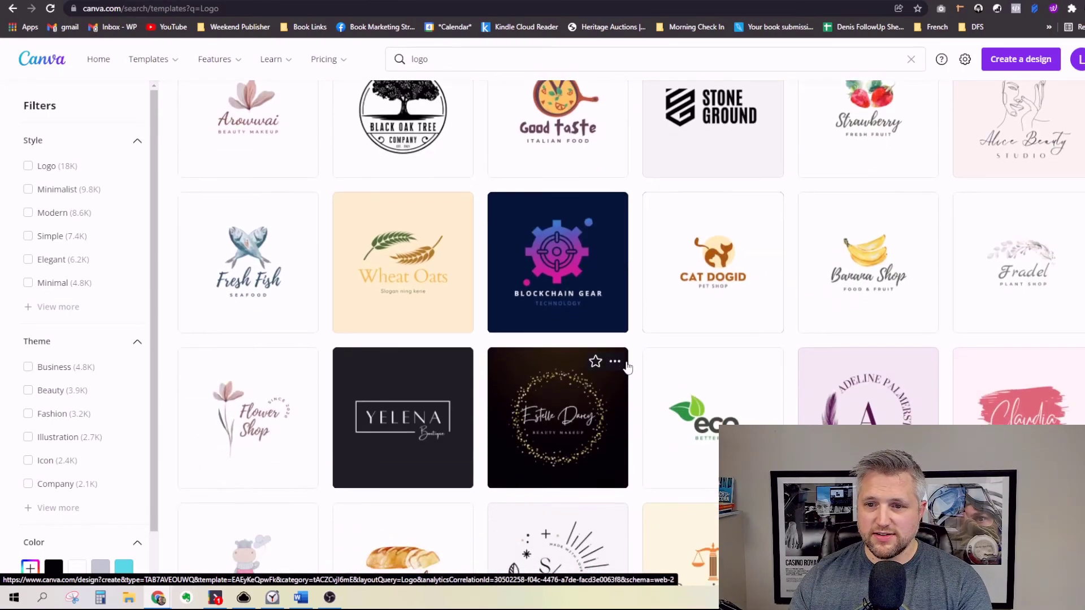
scroll(628, 368, down, 3)
scroll(629, 365, down, 4)
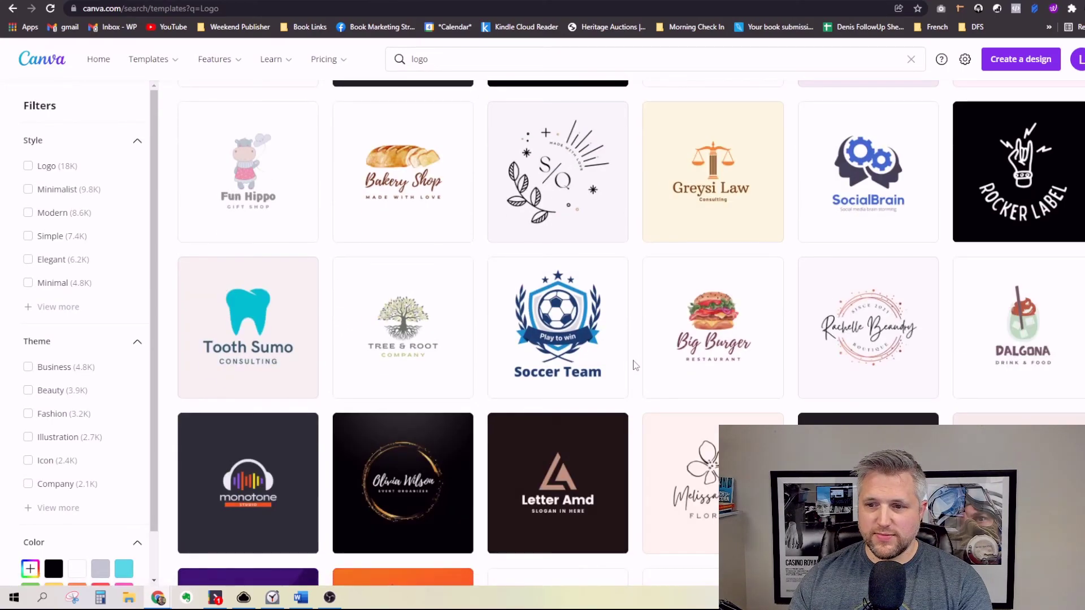
scroll(633, 365, up, 5)
scroll(636, 364, up, 12)
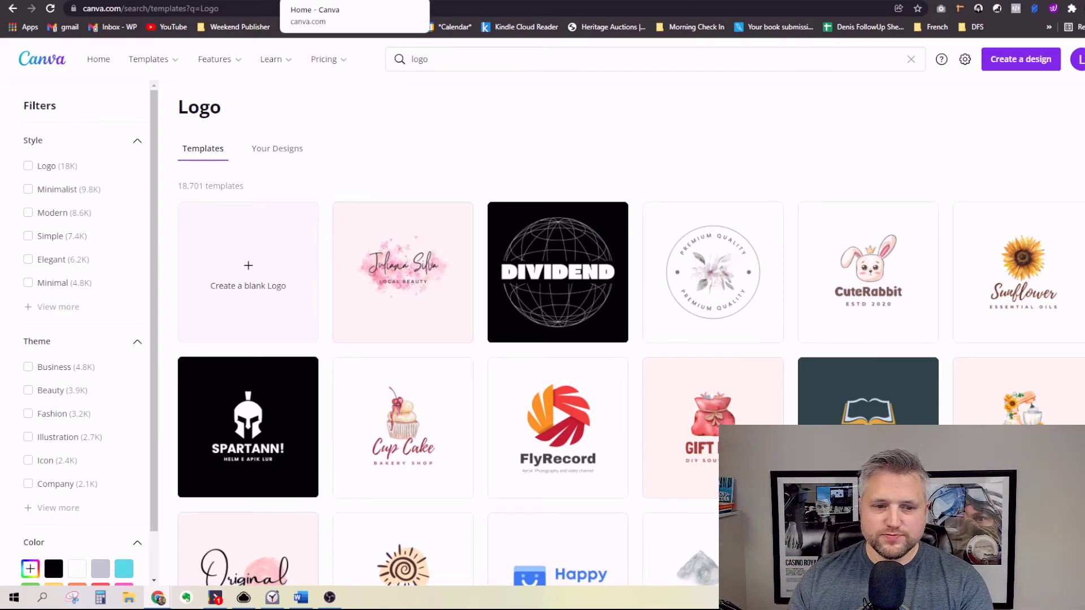
Step: Create a blank custom-size Canva design of 400 × 100 px
click(327, 0)
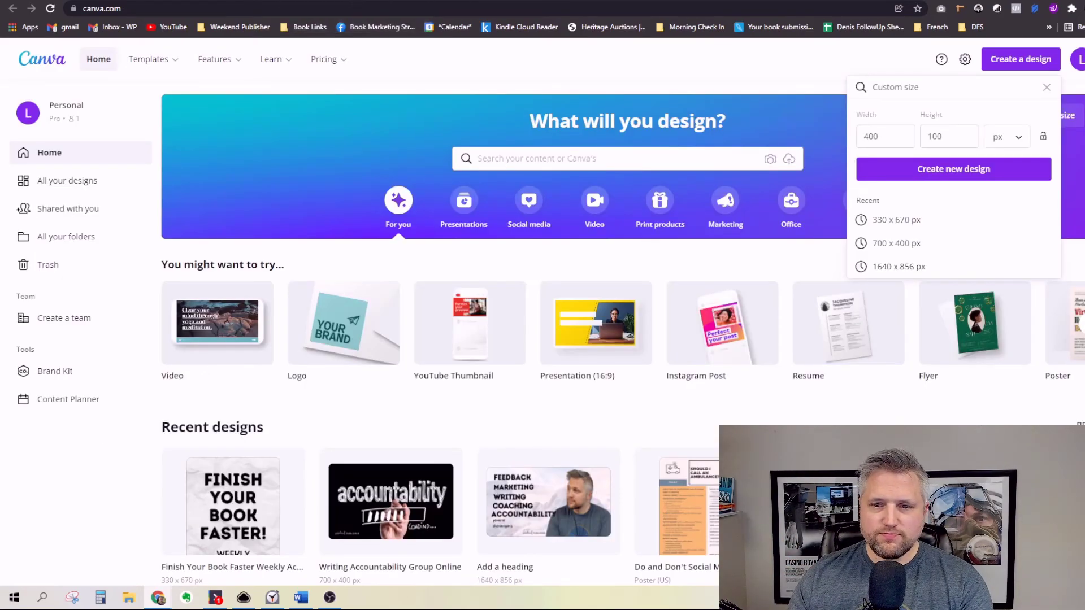
click(1008, 65)
click(1008, 65)
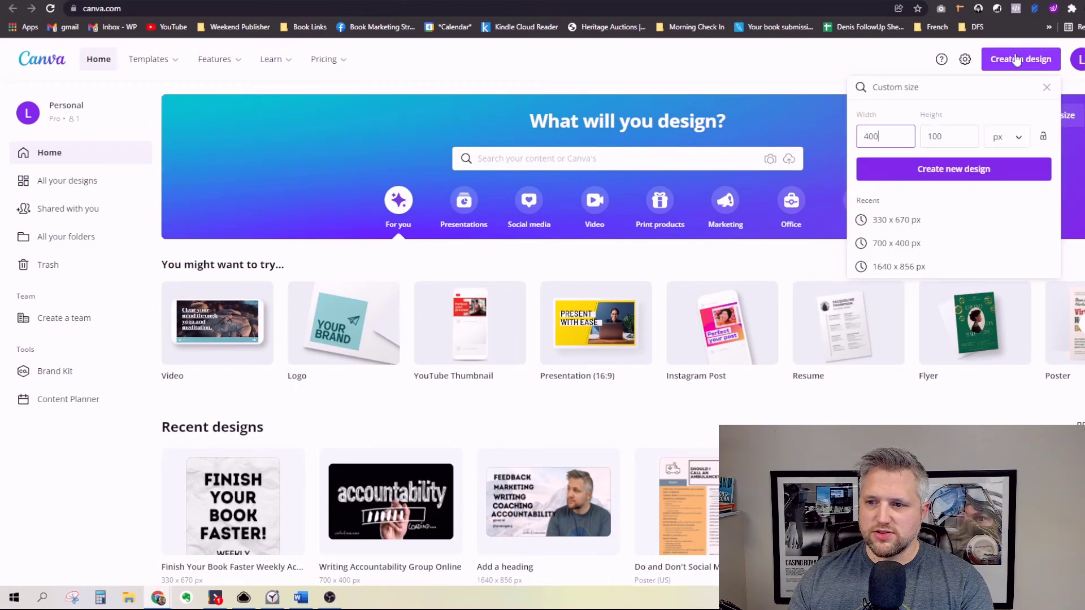
drag(892, 135, 859, 143)
click(901, 134)
key(Tab)
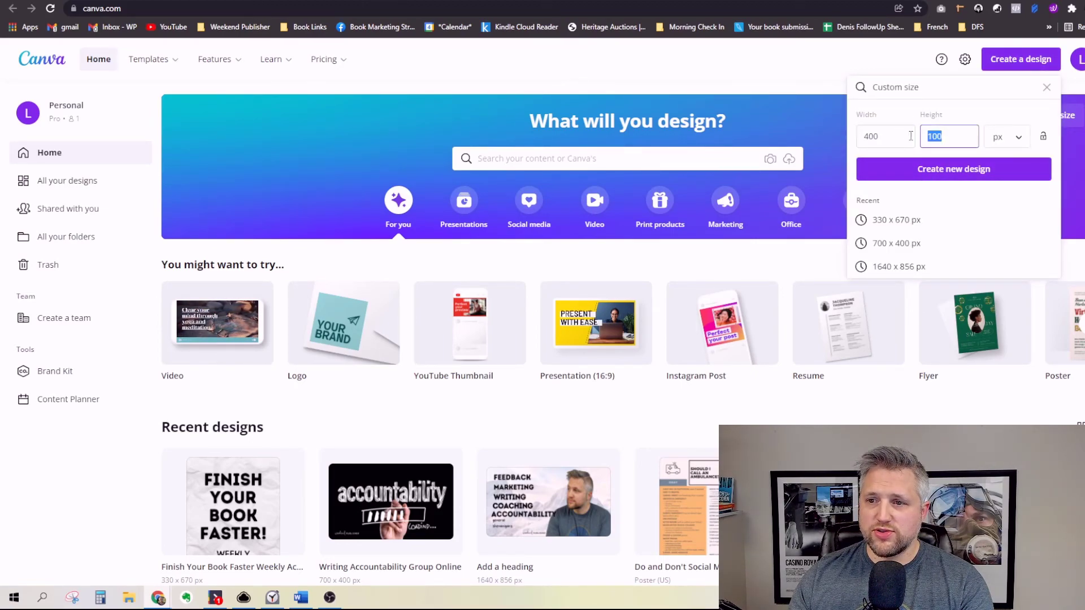
click(939, 135)
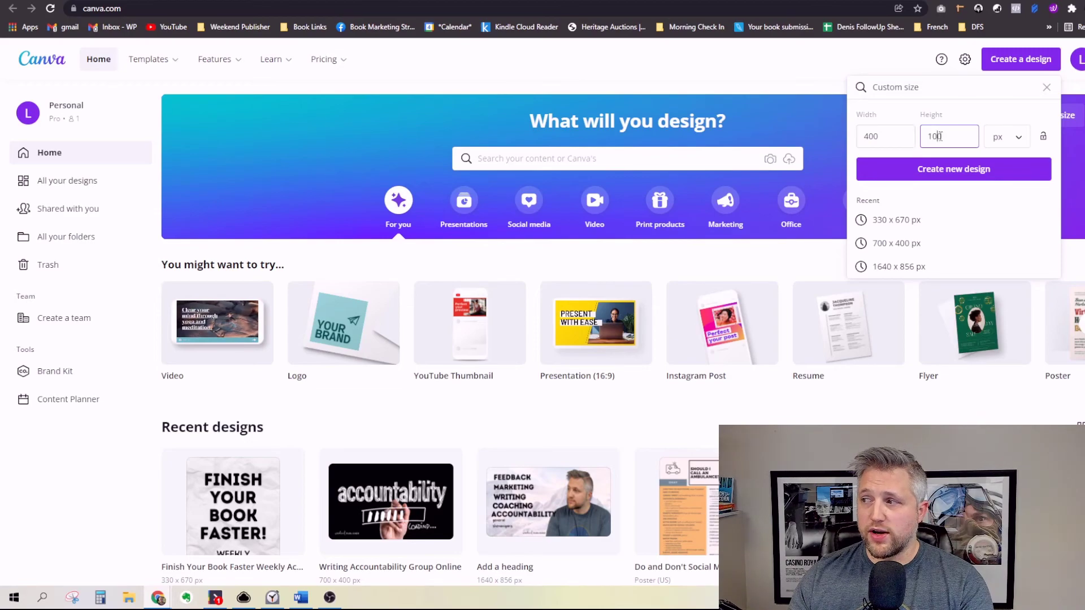
click(937, 176)
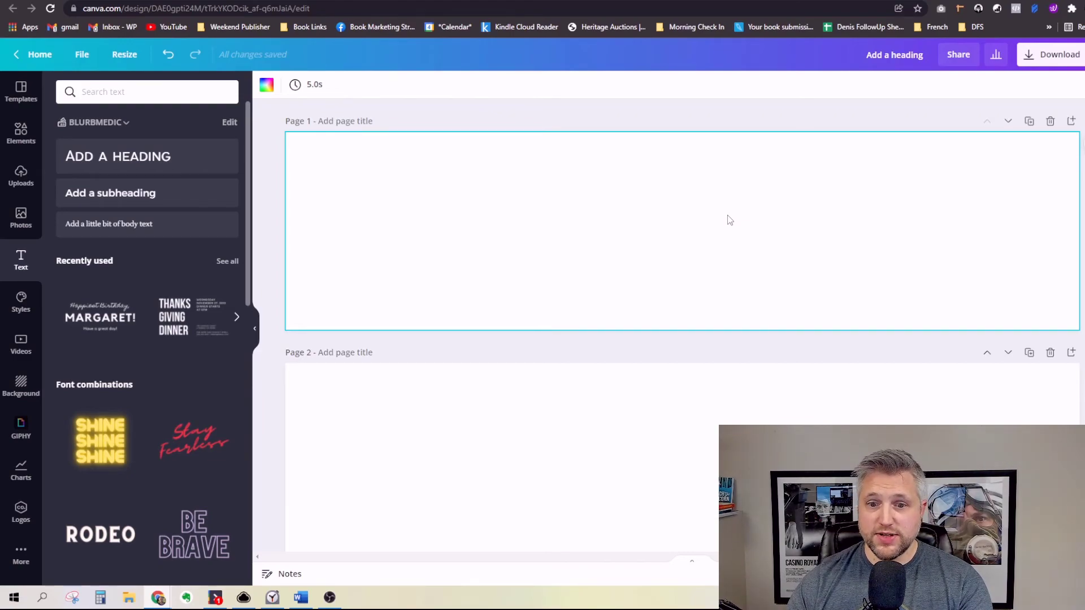
Step: Nudge the weekend PUBLISHER logo on page 3 up and to the left
scroll(727, 220, down, 5)
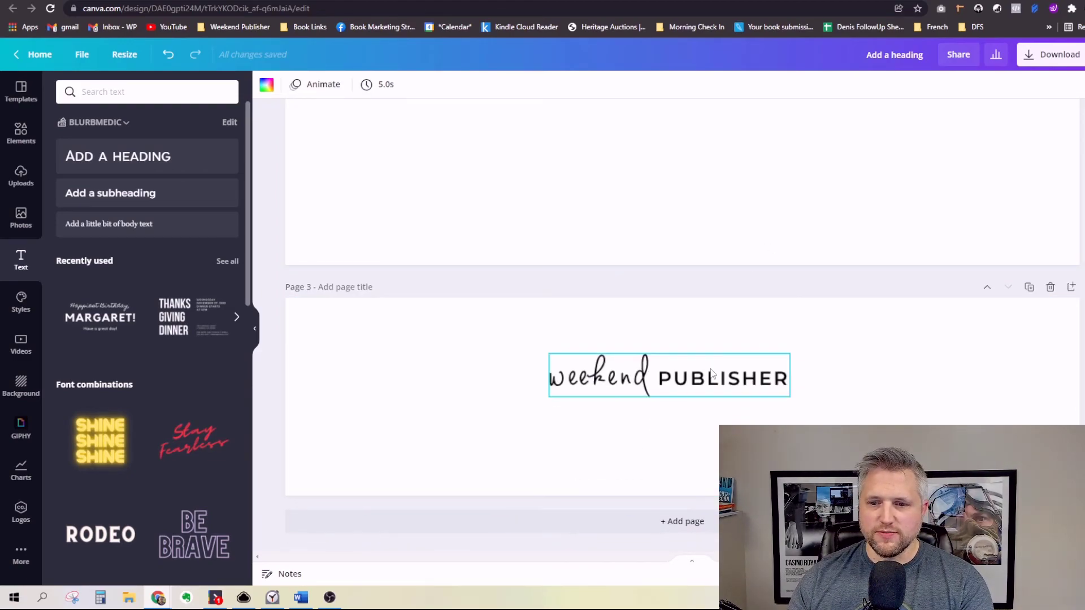
click(713, 372)
drag(724, 383, 688, 368)
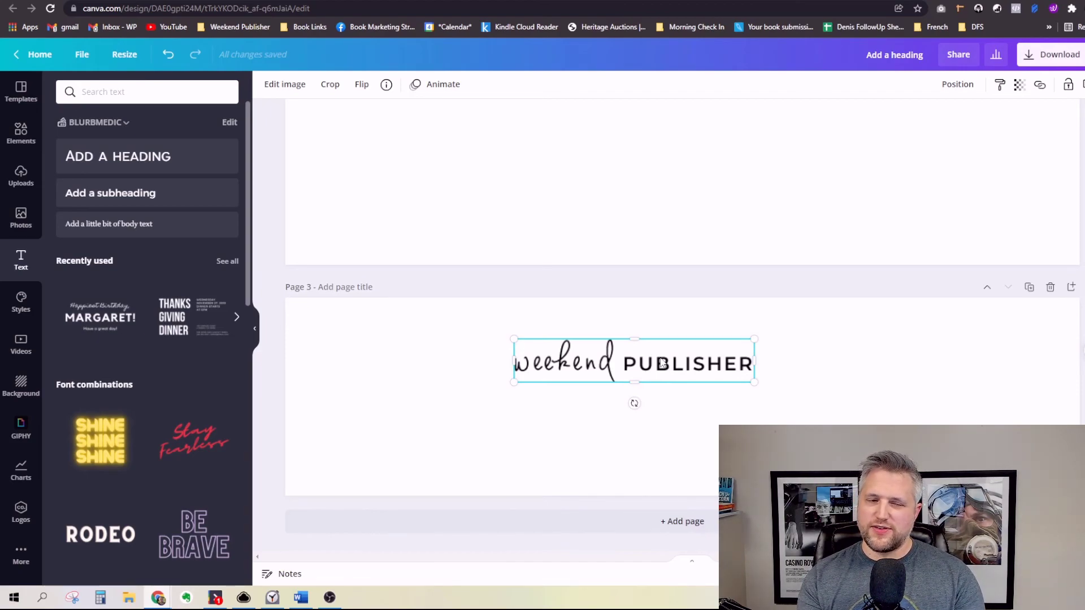
Step: Add a heading to page 1 and type the author's first name into it
scroll(621, 390, up, 5)
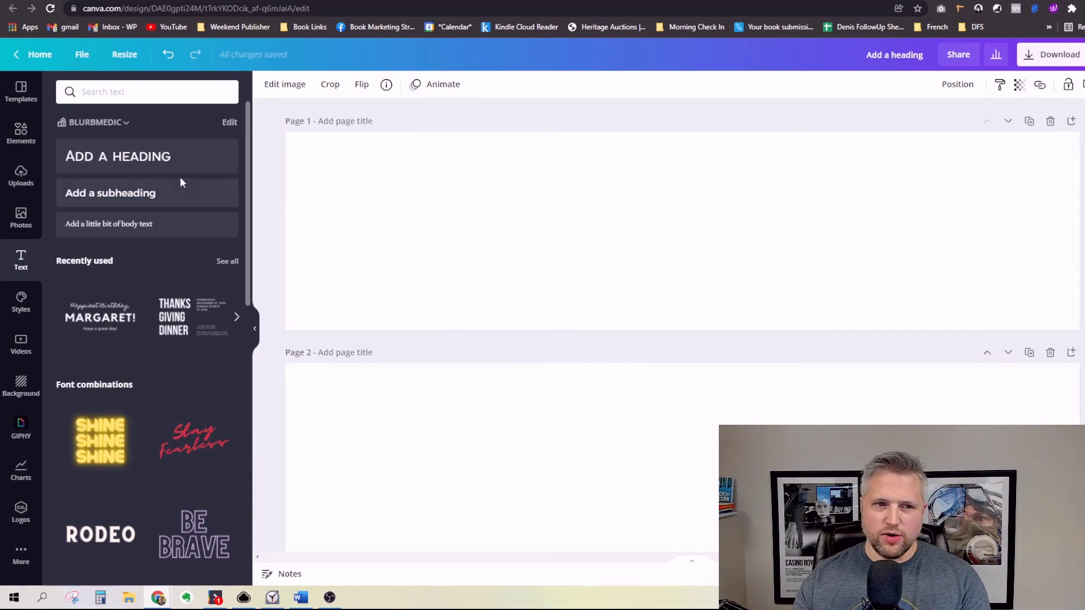
click(233, 170)
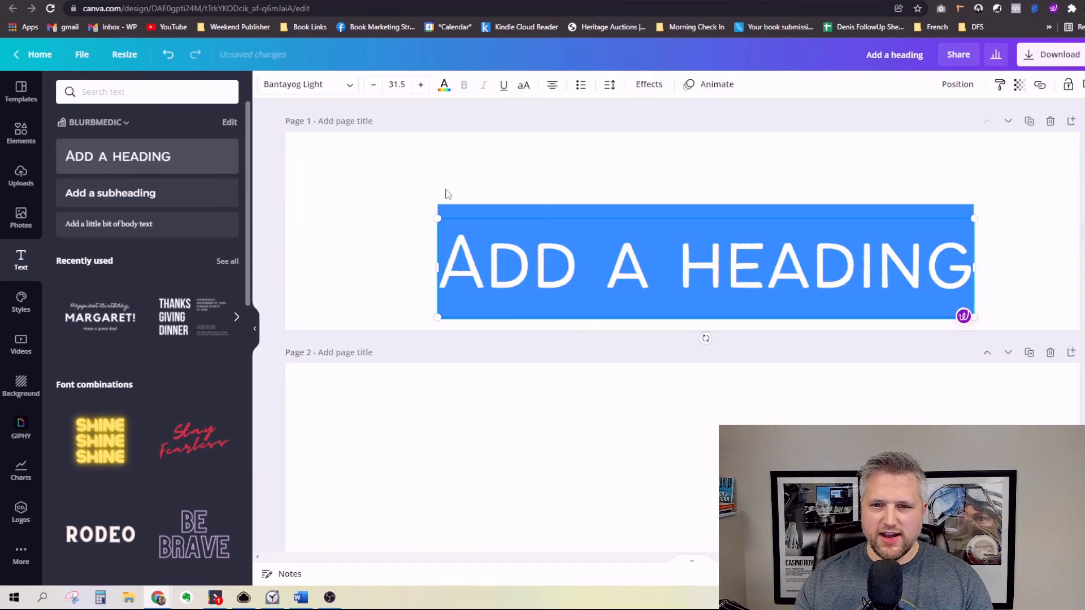
click(609, 227)
click(631, 155)
drag(649, 265, 521, 197)
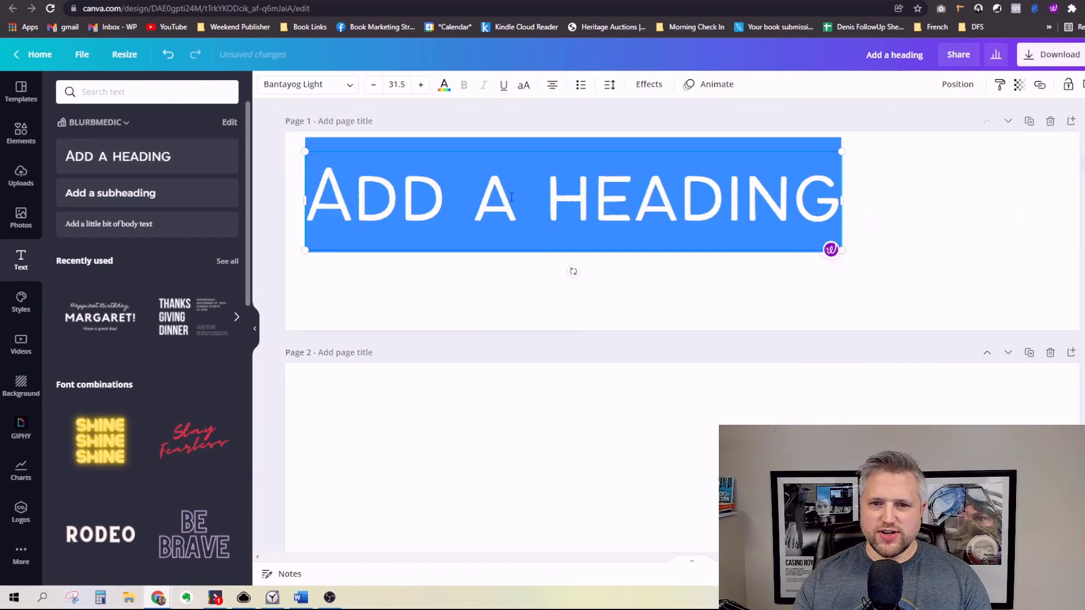
click(710, 179)
drag(595, 205, 672, 210)
click(584, 213)
Step: Duplicate the first-name heading and retype the copy as the author's surname
click(444, 219)
key(ctrl+c)
key(ctrl+v)
double_click(673, 214)
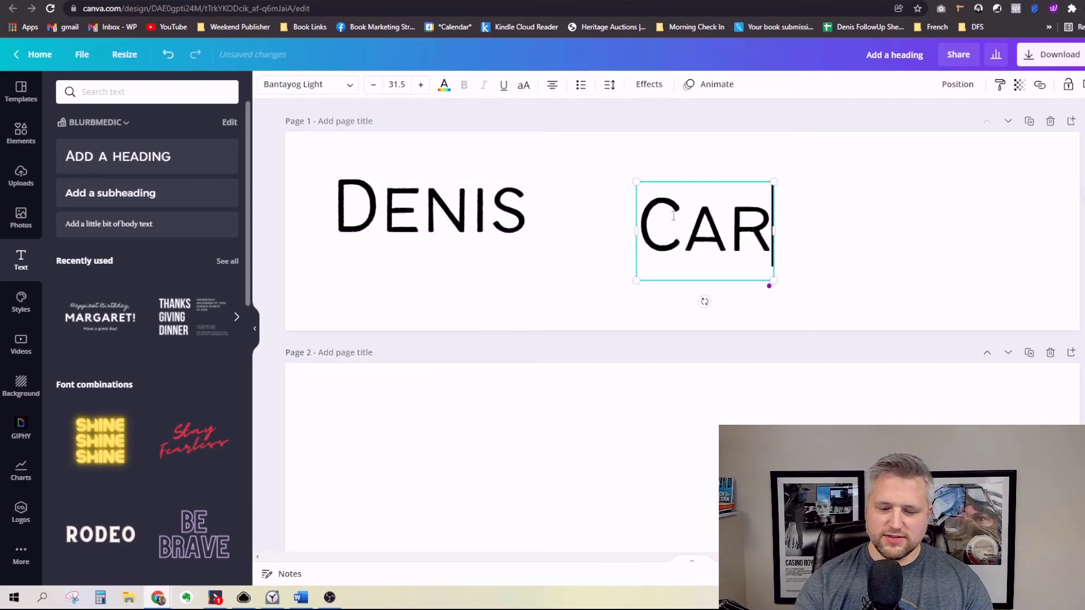
Step: Arrange both name boxes side by side and enlarge them, the first name to 39.7
drag(761, 220, 842, 192)
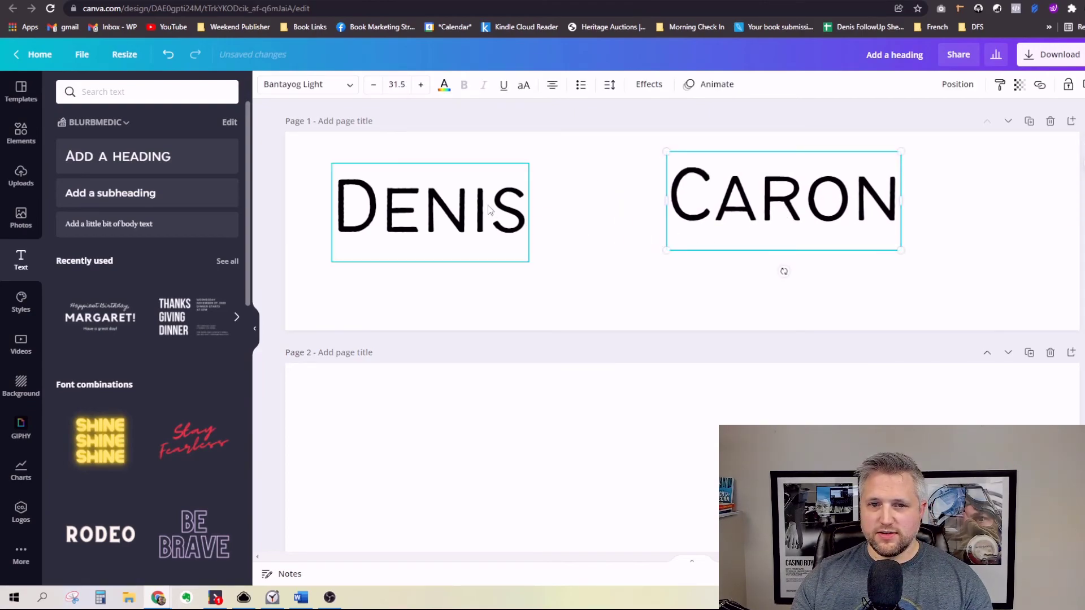
drag(472, 199, 529, 214)
drag(754, 205, 718, 232)
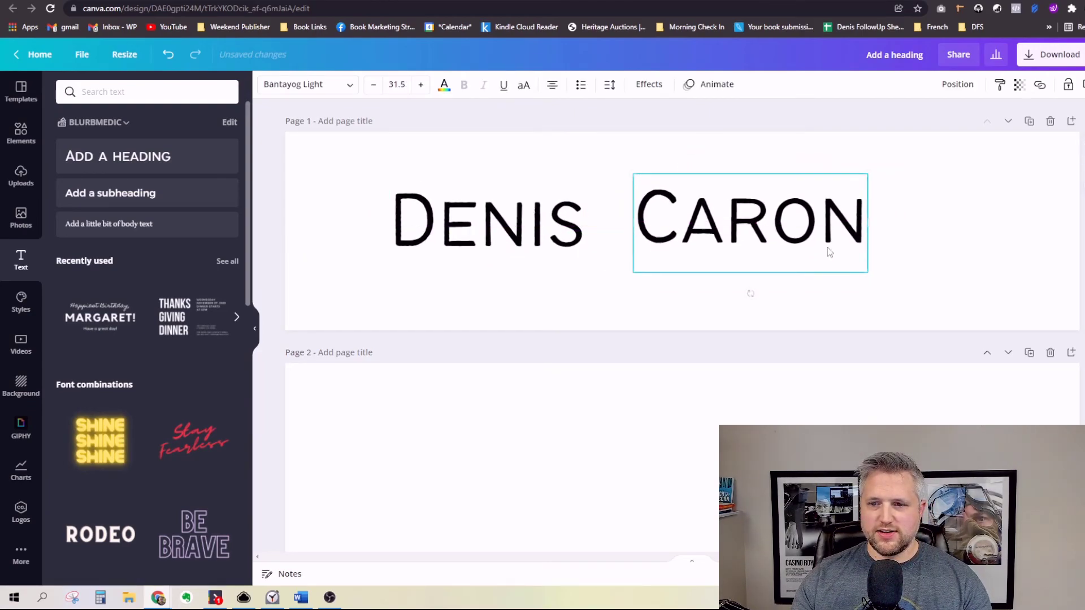
drag(863, 273, 896, 281)
drag(830, 243, 868, 236)
click(543, 231)
drag(587, 175, 636, 159)
drag(579, 200, 558, 200)
scroll(624, 332, down, 5)
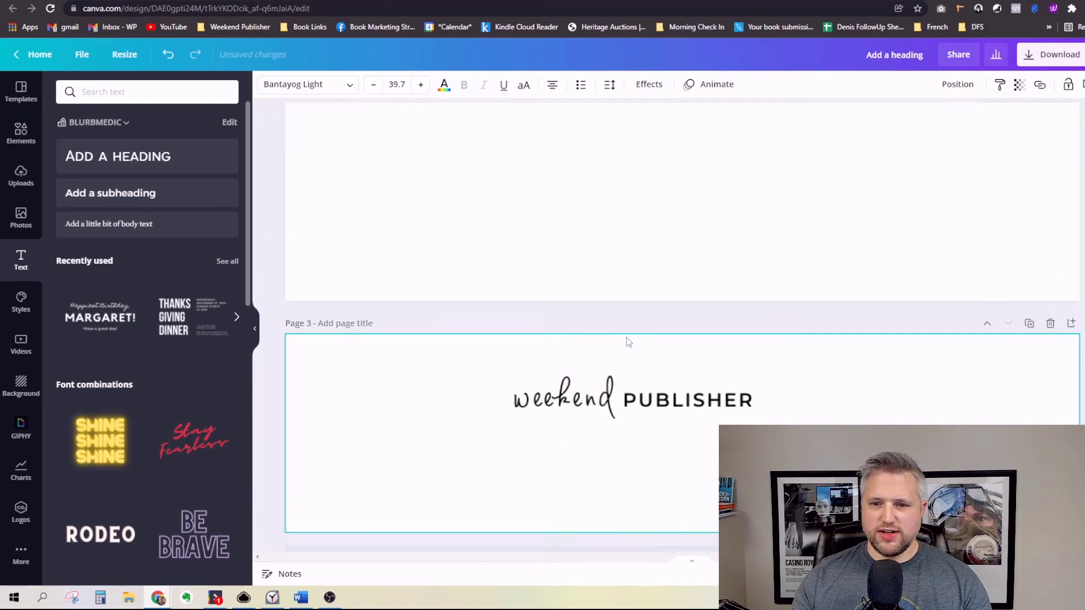
scroll(624, 332, up, 1)
click(600, 409)
scroll(601, 410, up, 2)
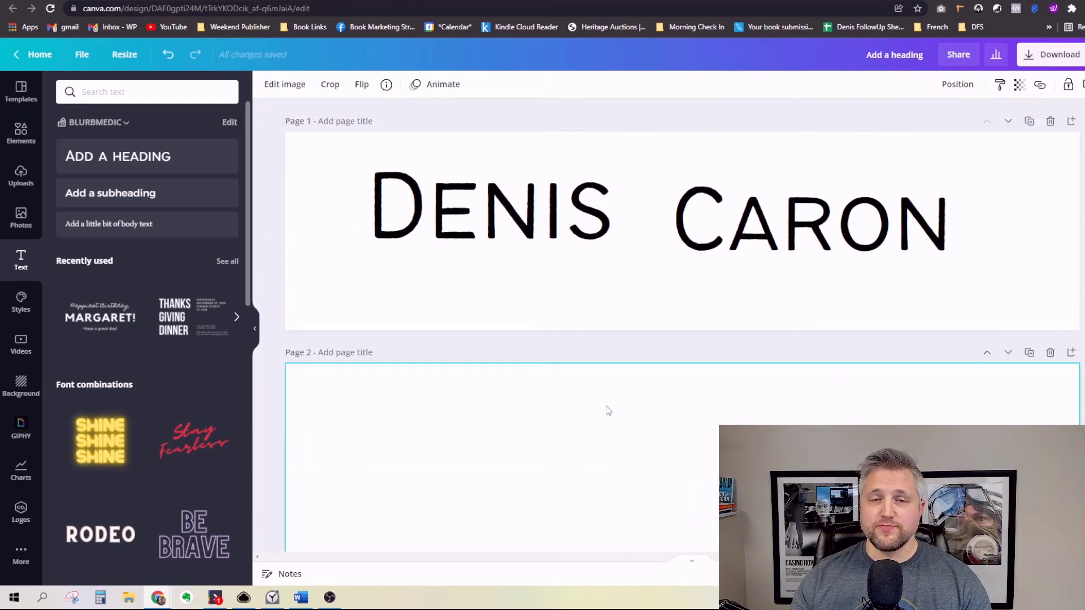
Step: Check the first name's font choices, then shift the surname up-left level with it
click(510, 244)
click(300, 86)
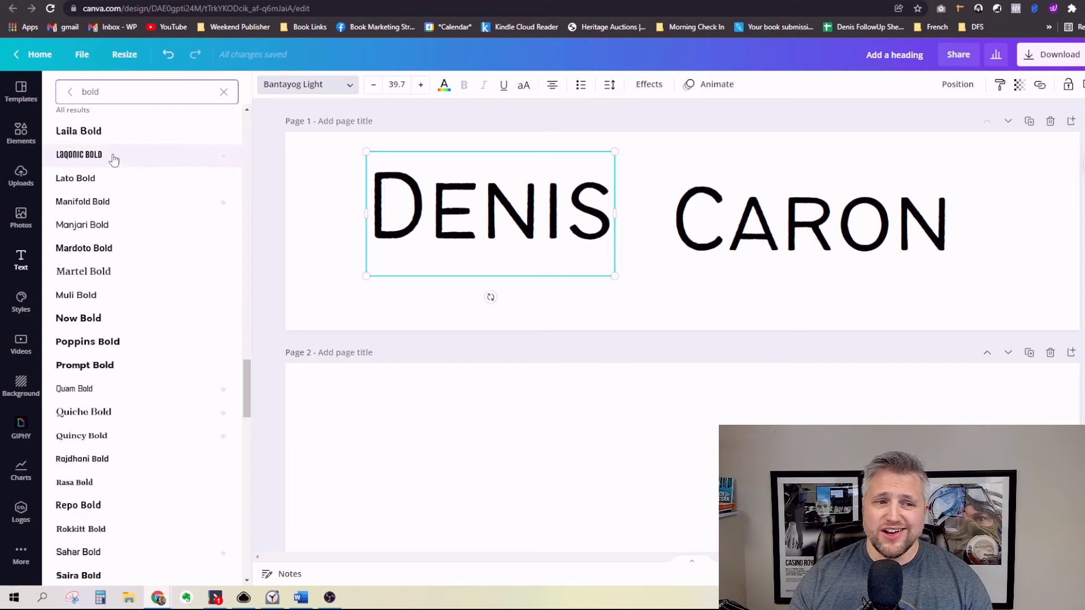
mouse_move(224, 208)
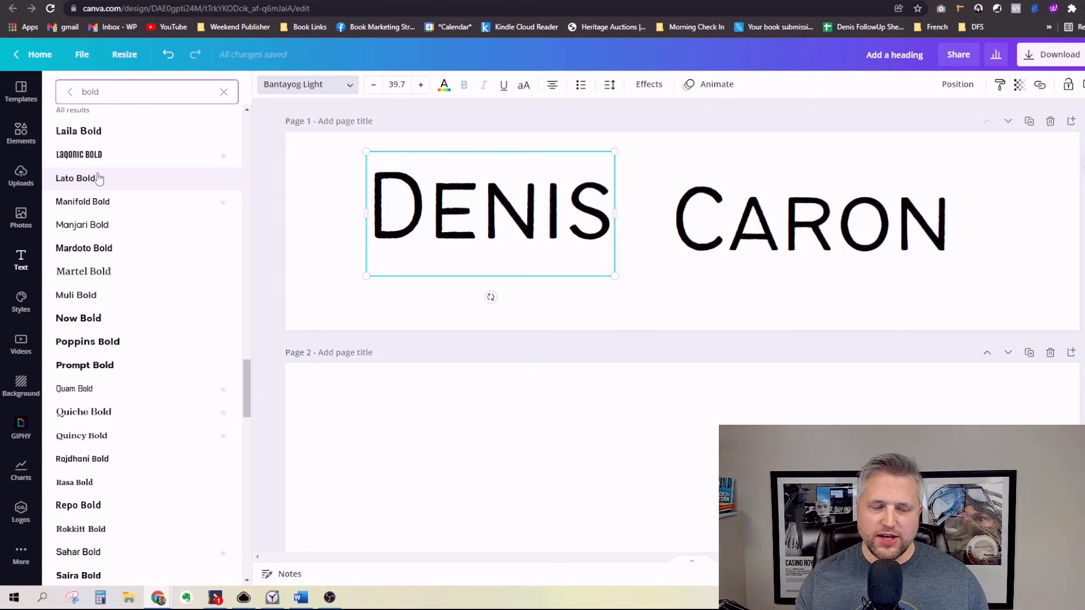
drag(734, 225, 712, 216)
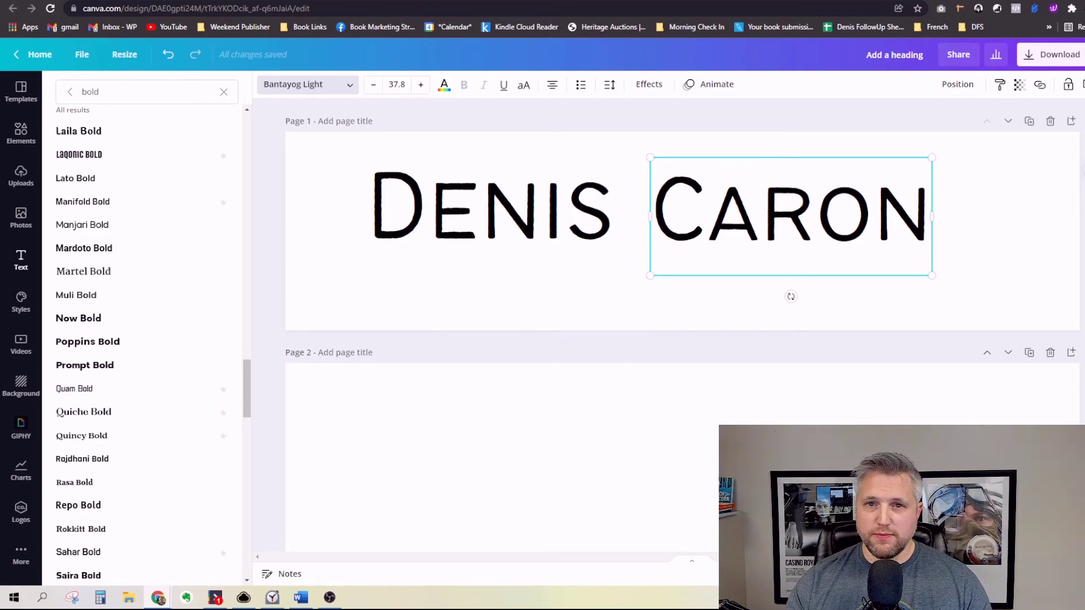
Step: Reposition both name boxes and enlarge them by their corners to span page 1
drag(514, 244, 520, 261)
mouse_move(745, 217)
mouse_down()
mouse_move(760, 234)
mouse_move(749, 227)
mouse_up()
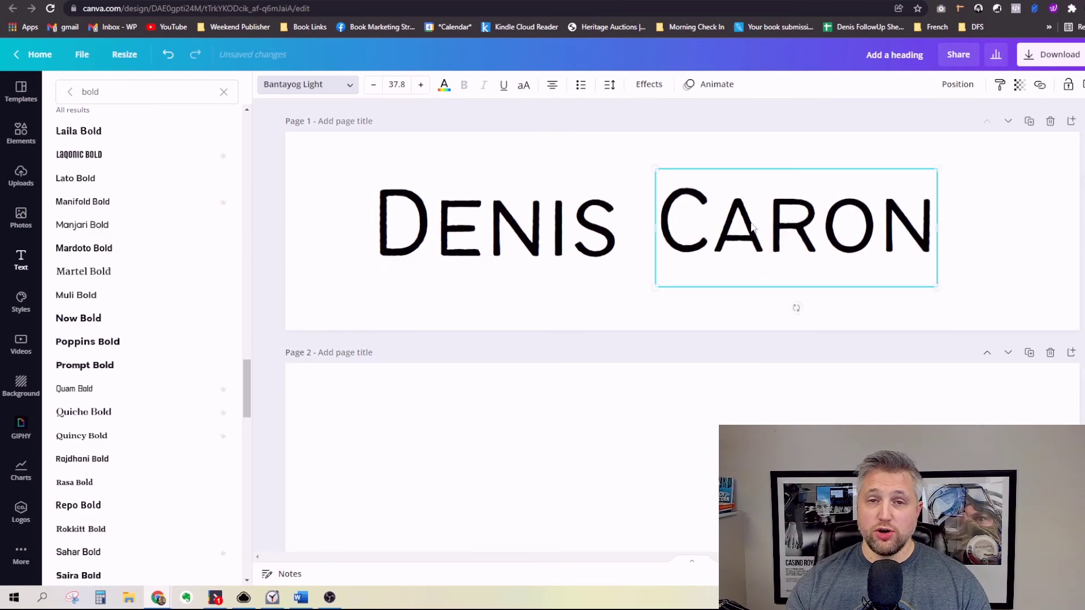
drag(617, 206, 544, 231)
drag(546, 194, 651, 120)
drag(797, 223, 797, 241)
drag(940, 185, 1067, 132)
Step: Zoom out over all three pages, fine-align the surname, then zoom back onto page 1
drag(943, 574, 919, 574)
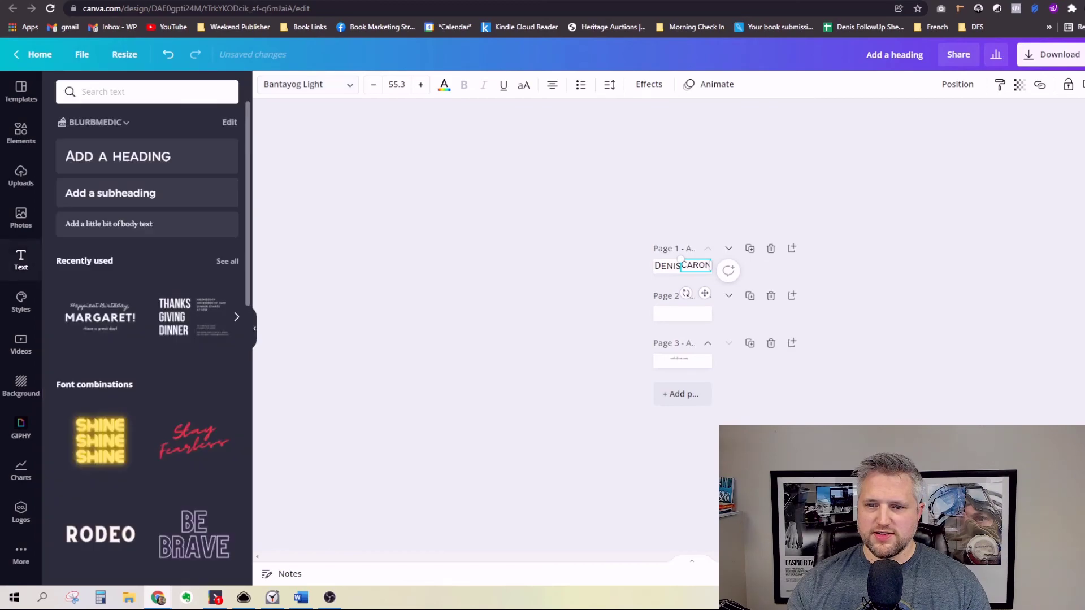
click(700, 315)
click(938, 343)
drag(696, 264, 697, 266)
click(814, 430)
drag(919, 574, 919, 575)
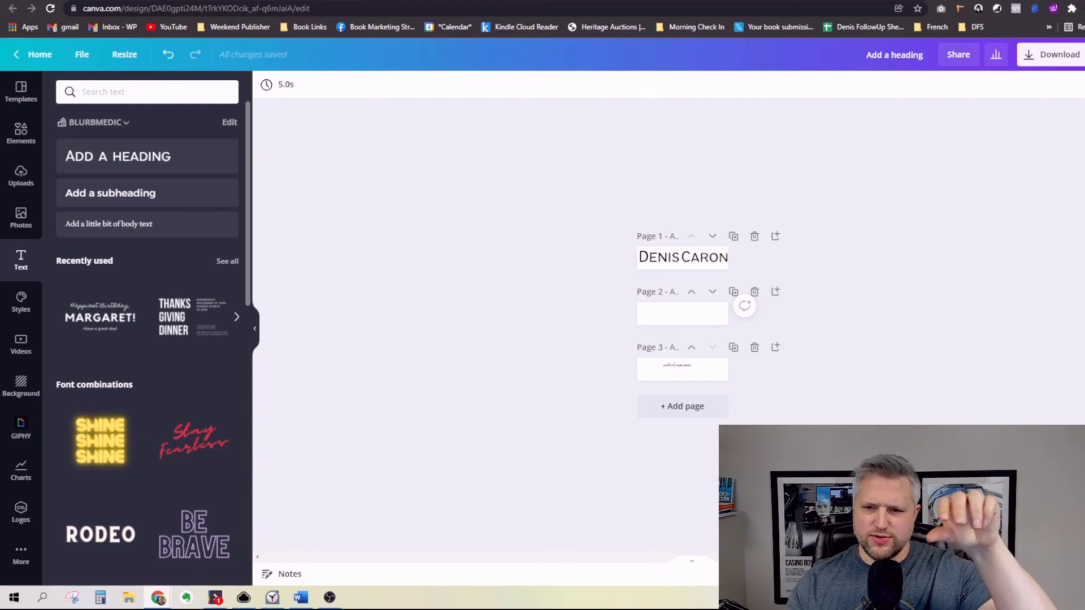
drag(920, 574, 947, 574)
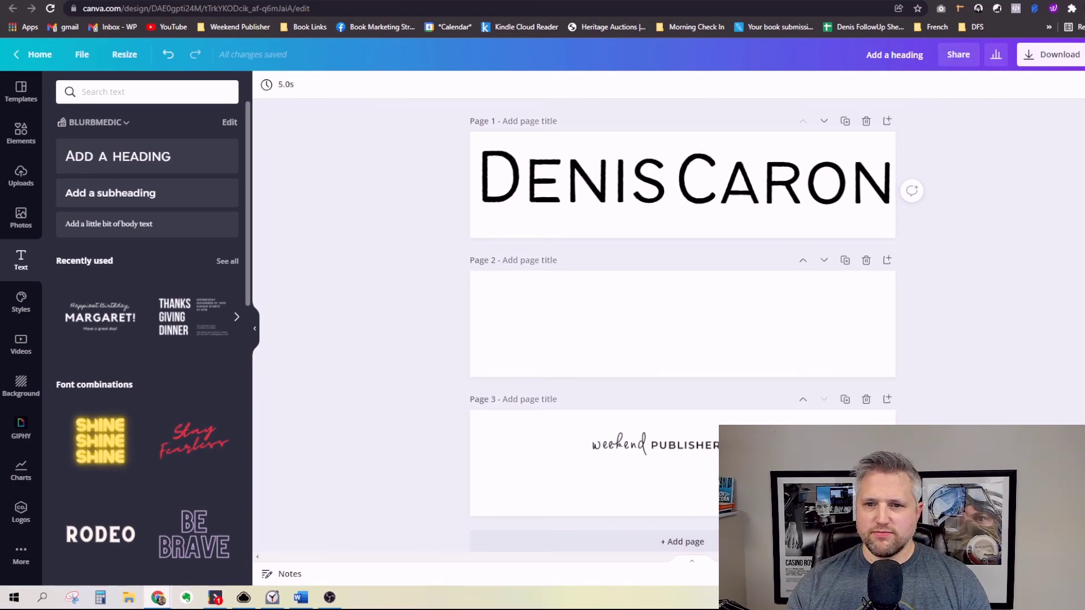
Step: Search 'script' fonts and give the first name Kaushan Script, after trying Tropika and Moldova Script
drag(960, 163, 837, 206)
click(581, 202)
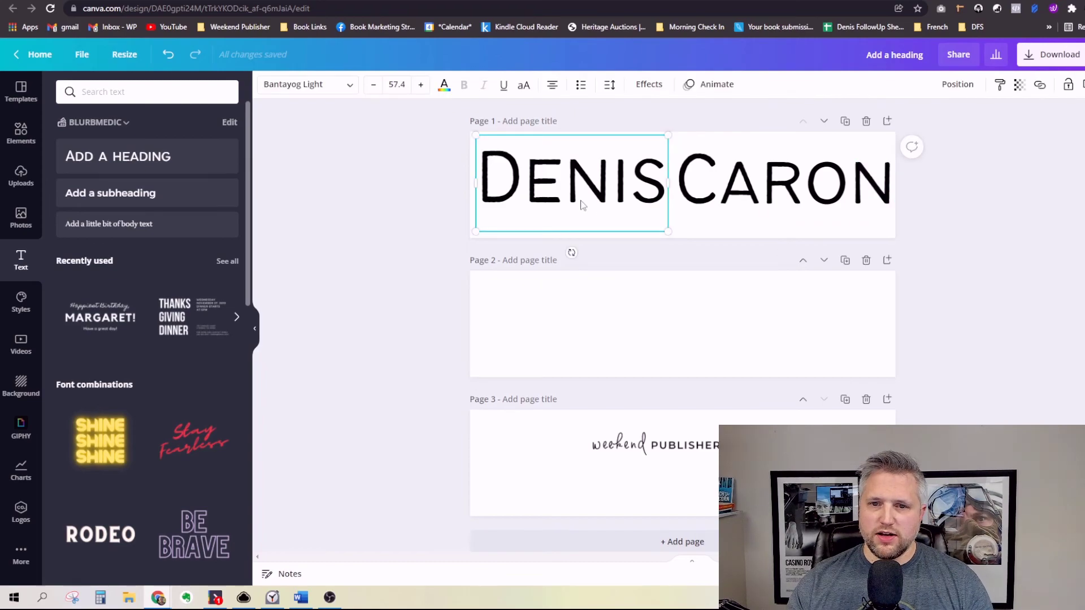
click(317, 84)
double_click(172, 92)
text(script)
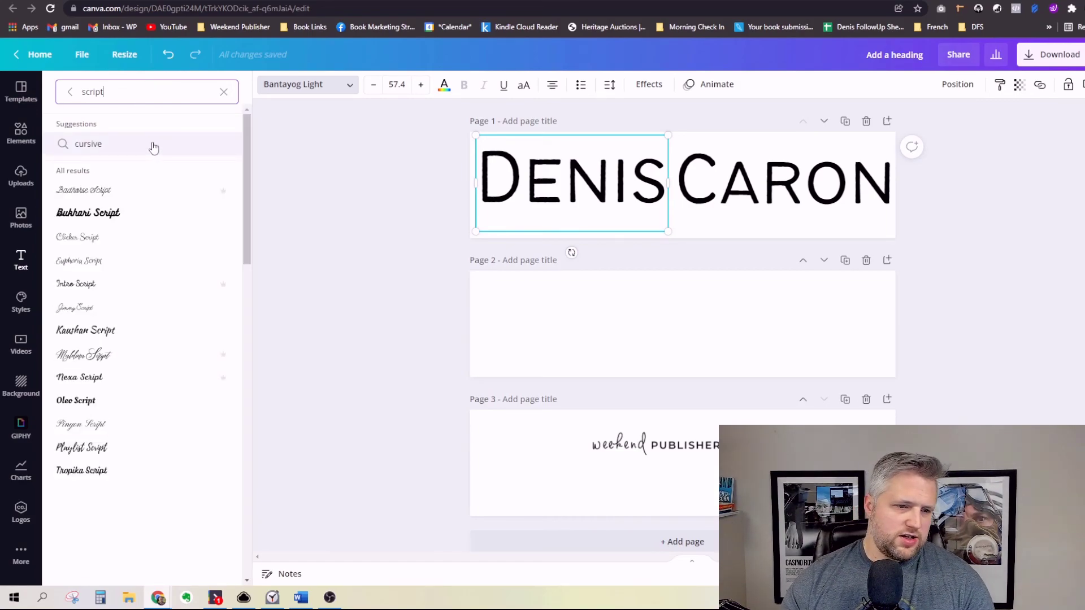
double_click(134, 94)
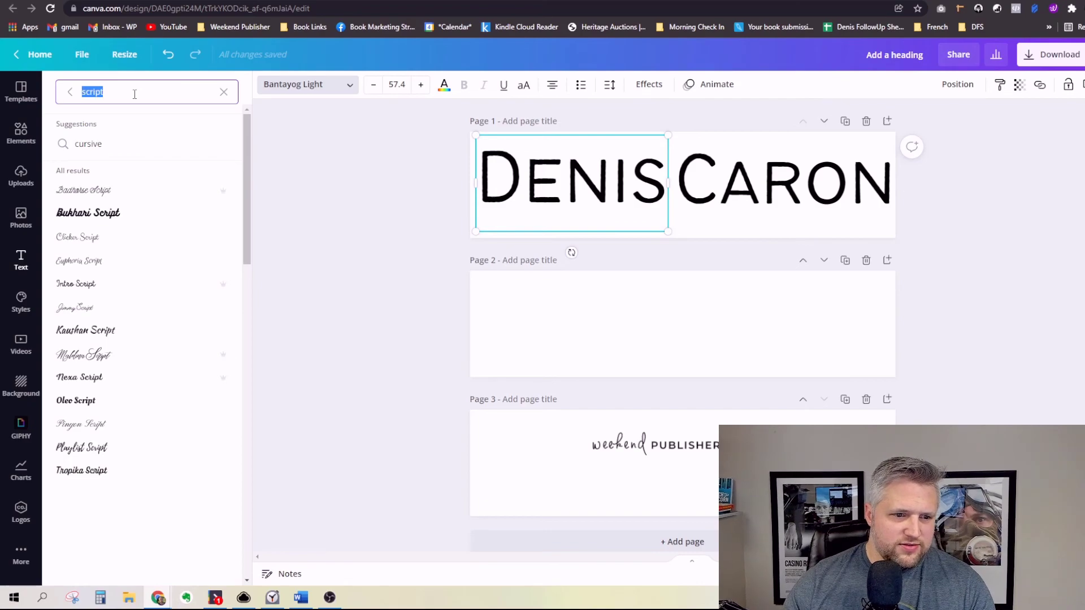
click(112, 475)
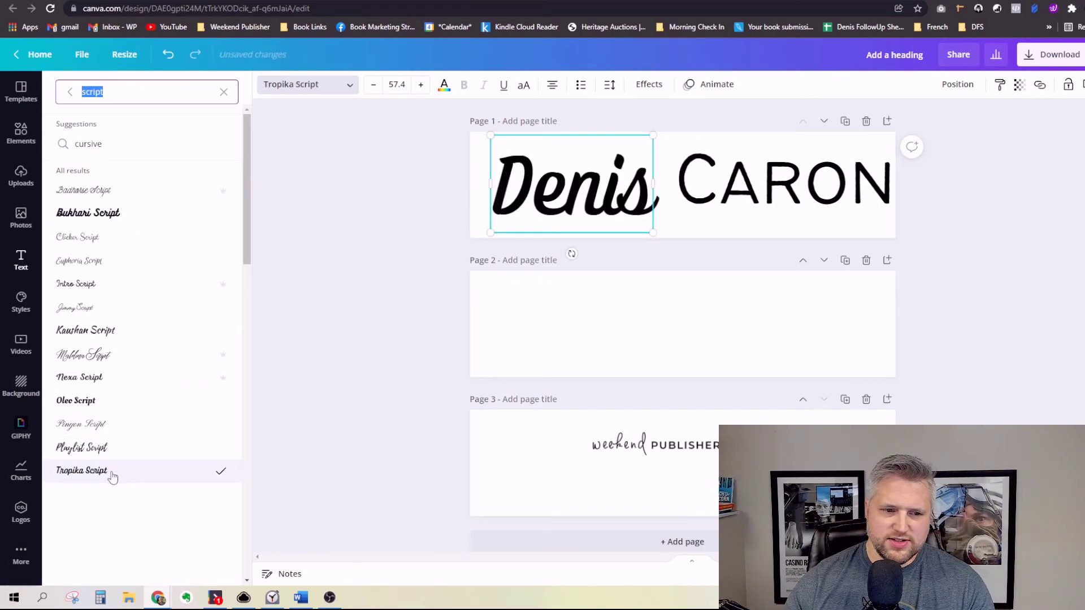
click(113, 357)
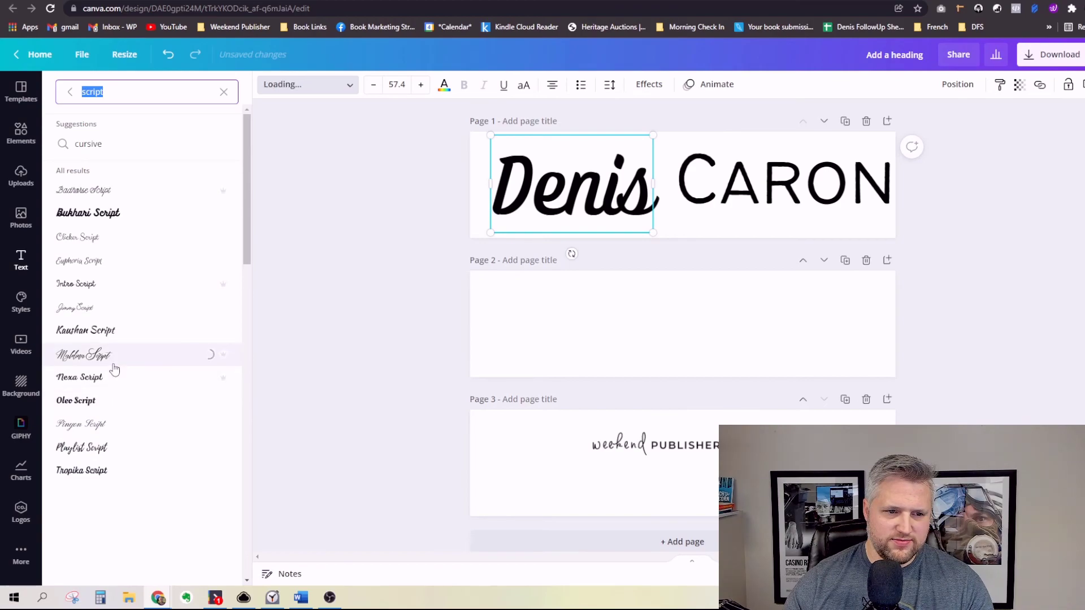
click(113, 336)
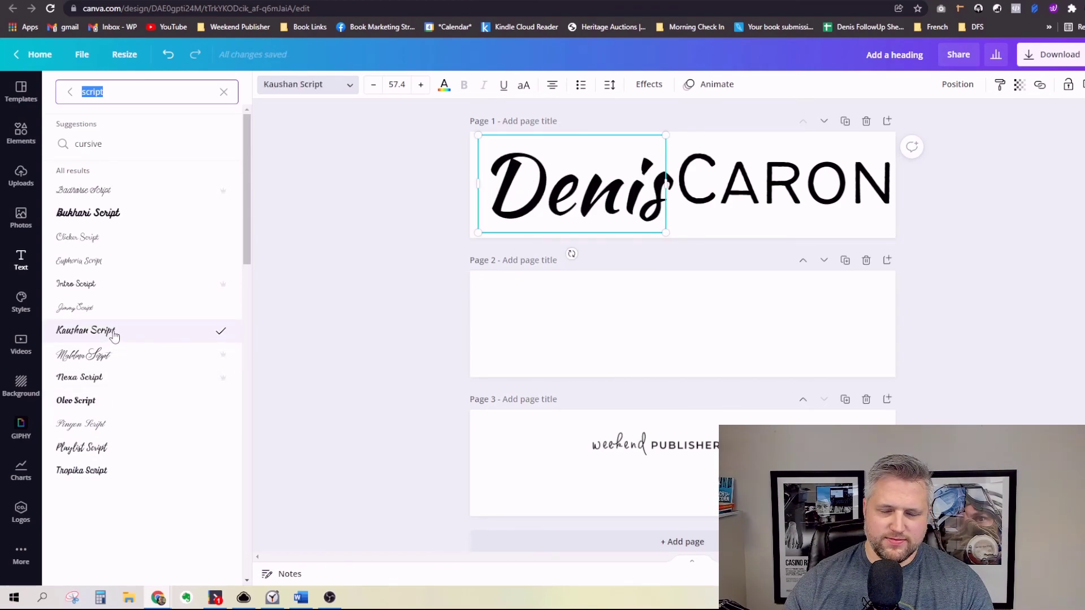
Step: Nudge the surname box up and left so it lines up beside the first name
drag(789, 197, 790, 210)
click(629, 202)
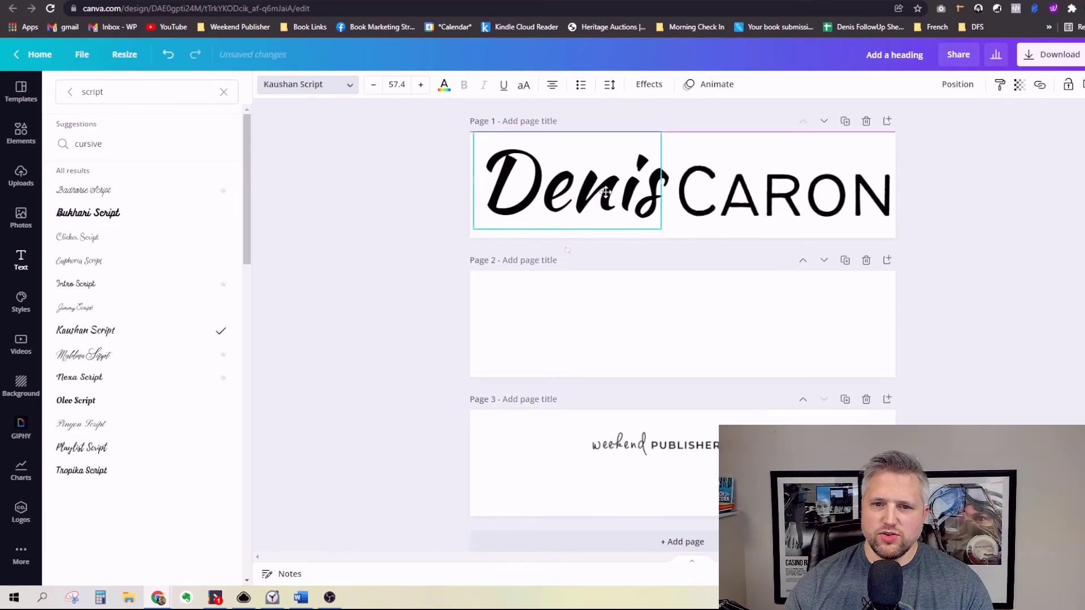
scroll(599, 243, down, 1)
scroll(599, 243, up, 1)
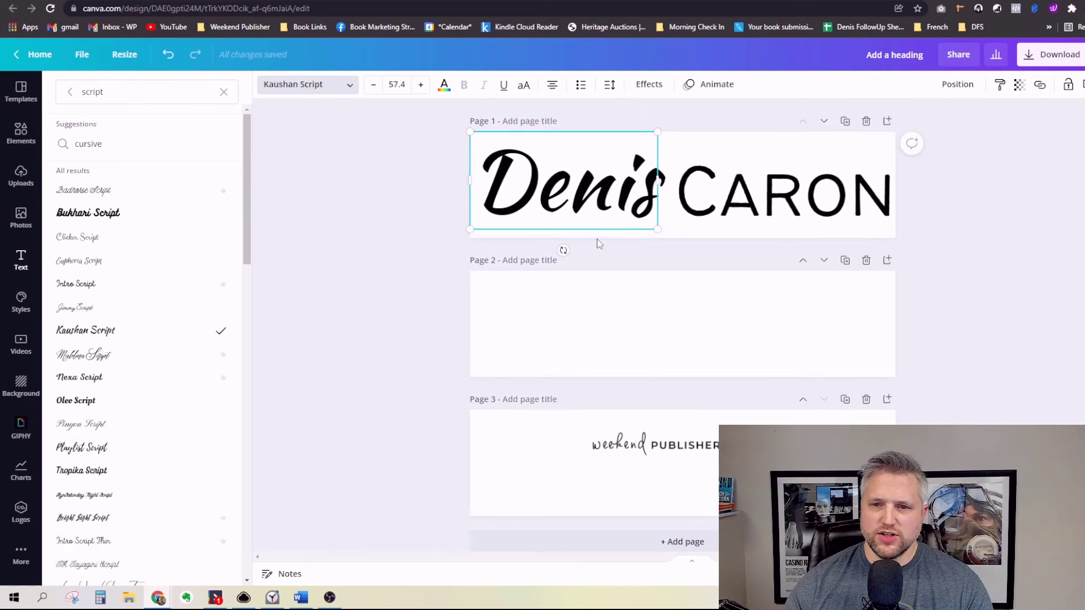
click(755, 209)
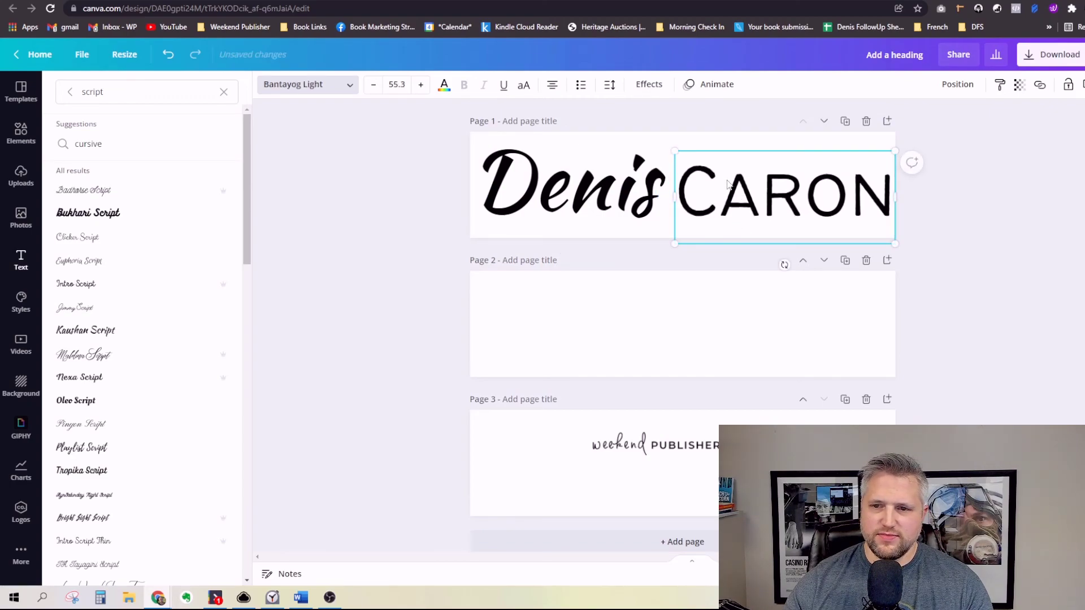
drag(738, 195, 752, 169)
click(380, 220)
click(397, 232)
Step: Drag a horizontal line from Lines & Shapes onto page 1 beneath the surname
click(913, 239)
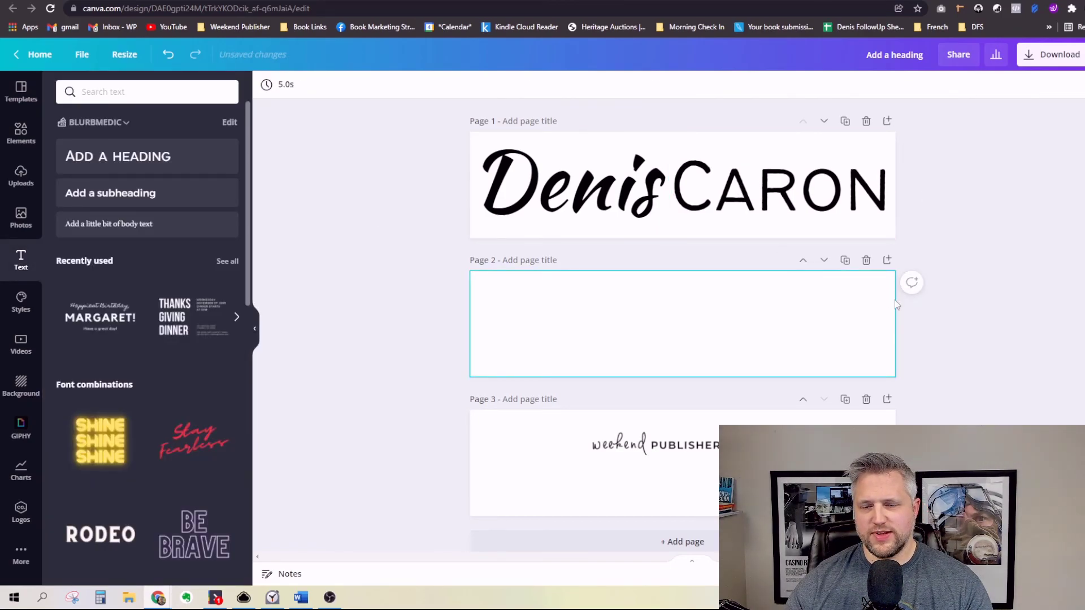
scroll(683, 325, down, 7)
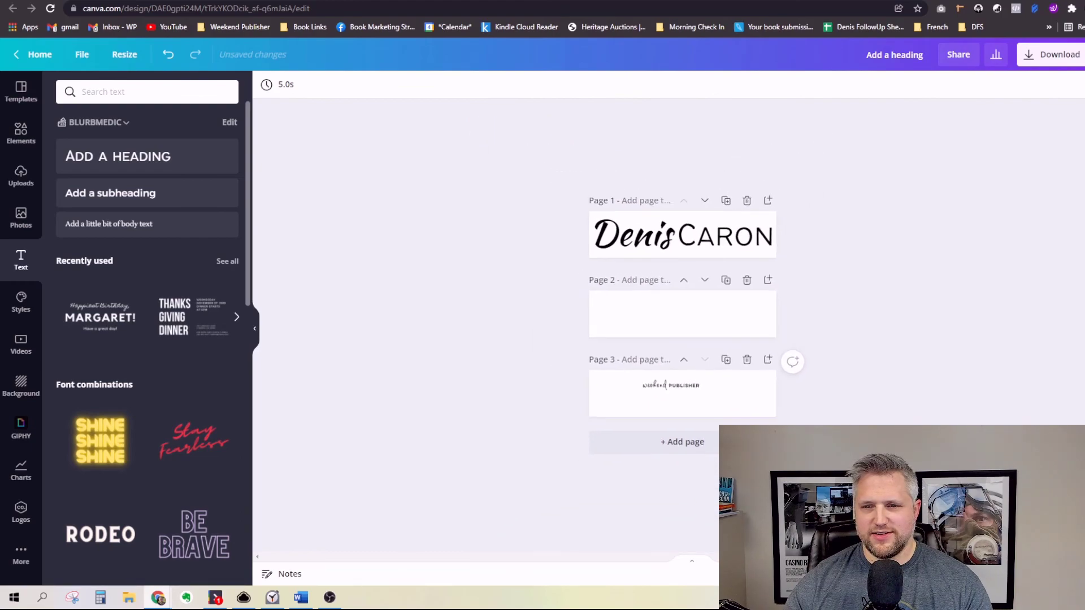
scroll(683, 325, down, 1)
scroll(682, 325, up, 2)
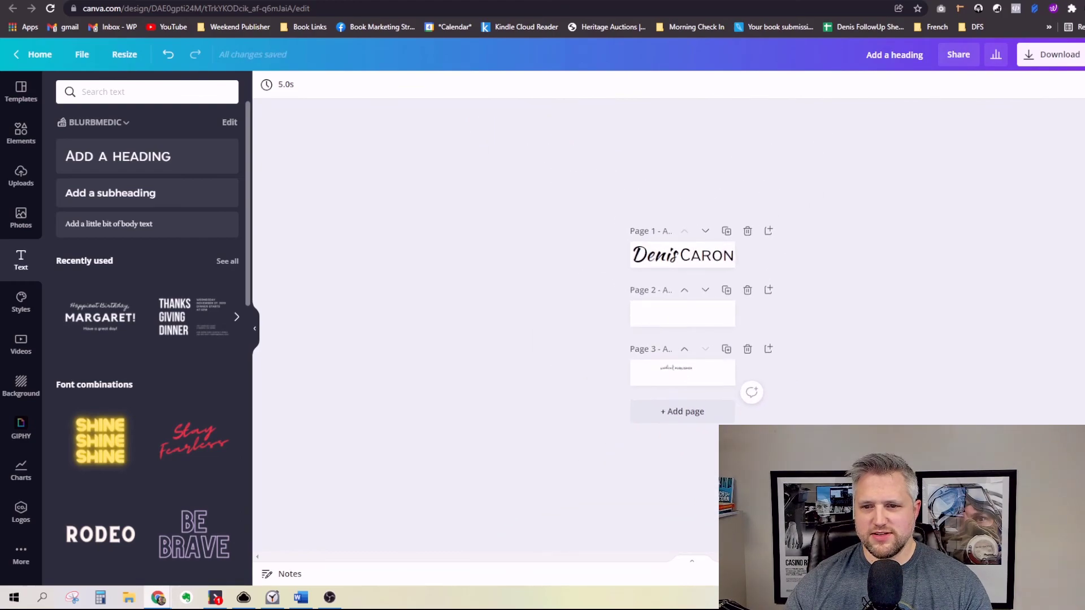
scroll(683, 325, down, 3)
scroll(683, 325, up, 4)
scroll(683, 325, down, 1)
scroll(682, 325, up, 4)
scroll(683, 325, up, 1)
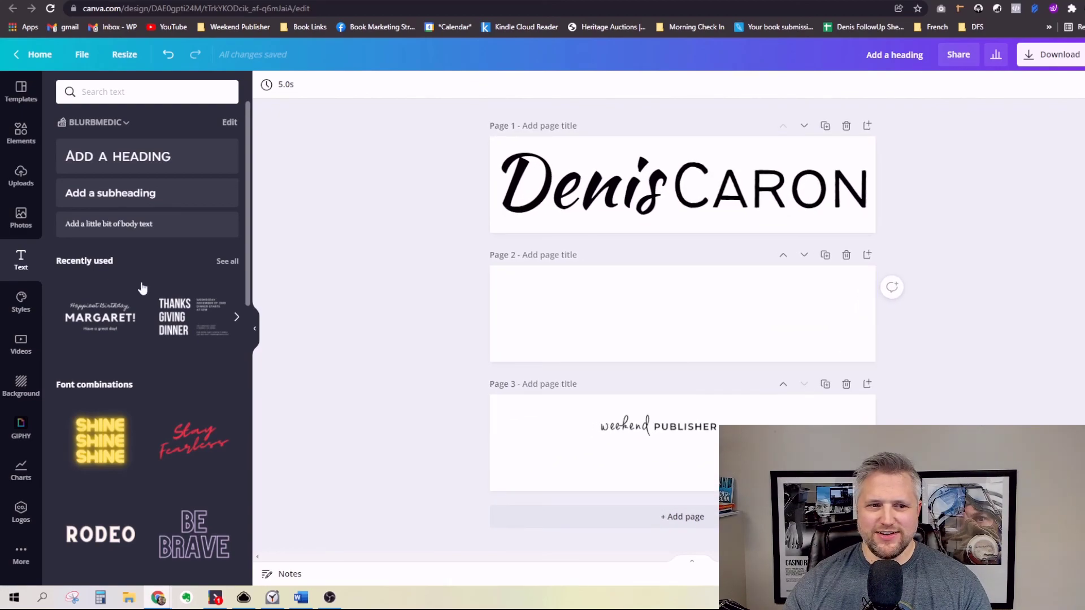
click(24, 151)
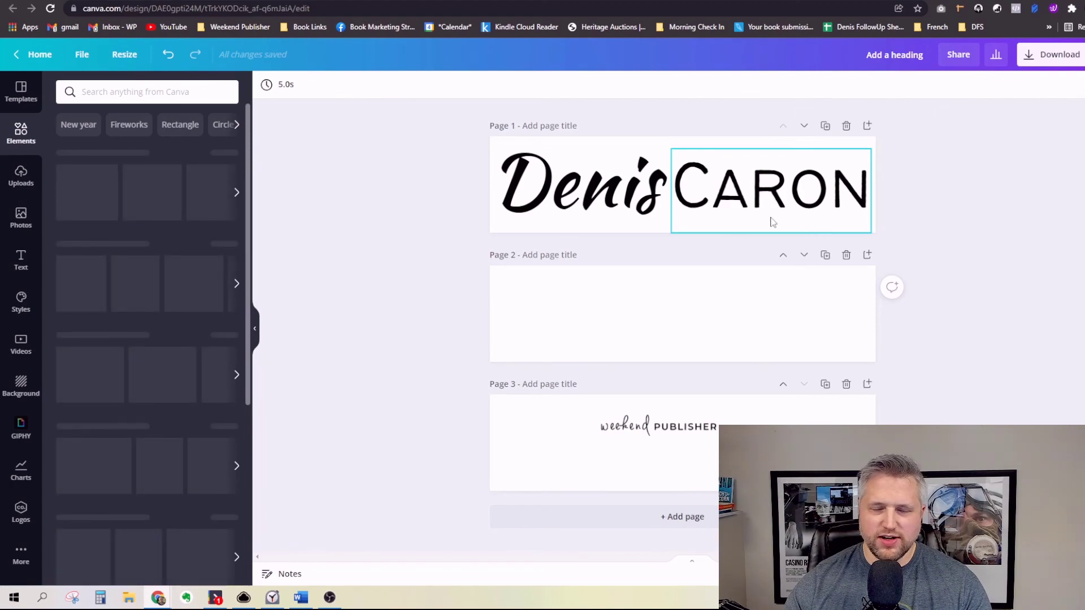
drag(158, 271, 752, 213)
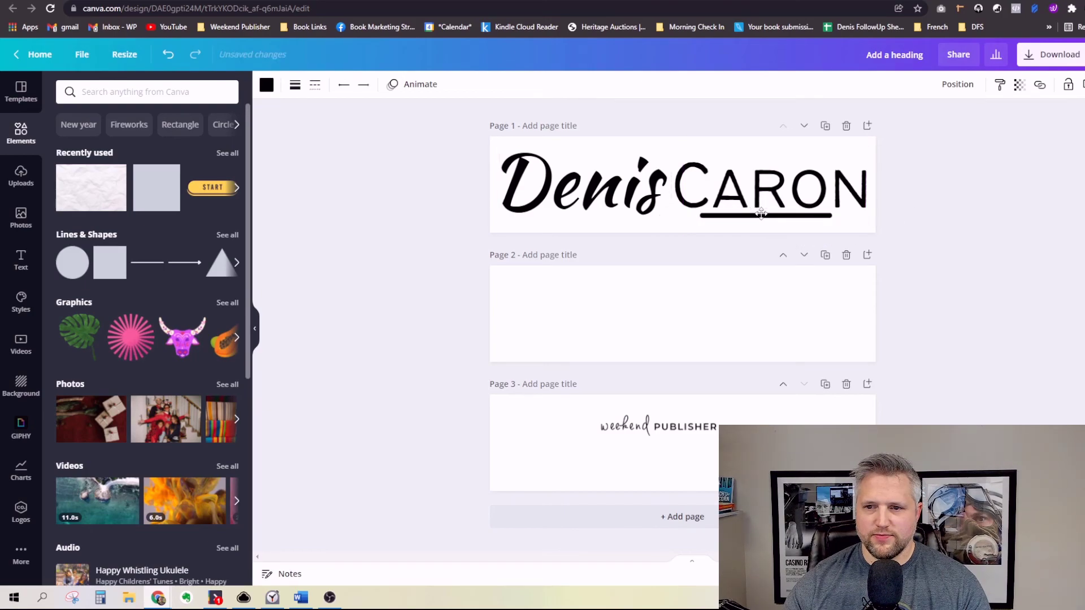
click(955, 234)
scroll(682, 313, down, 5)
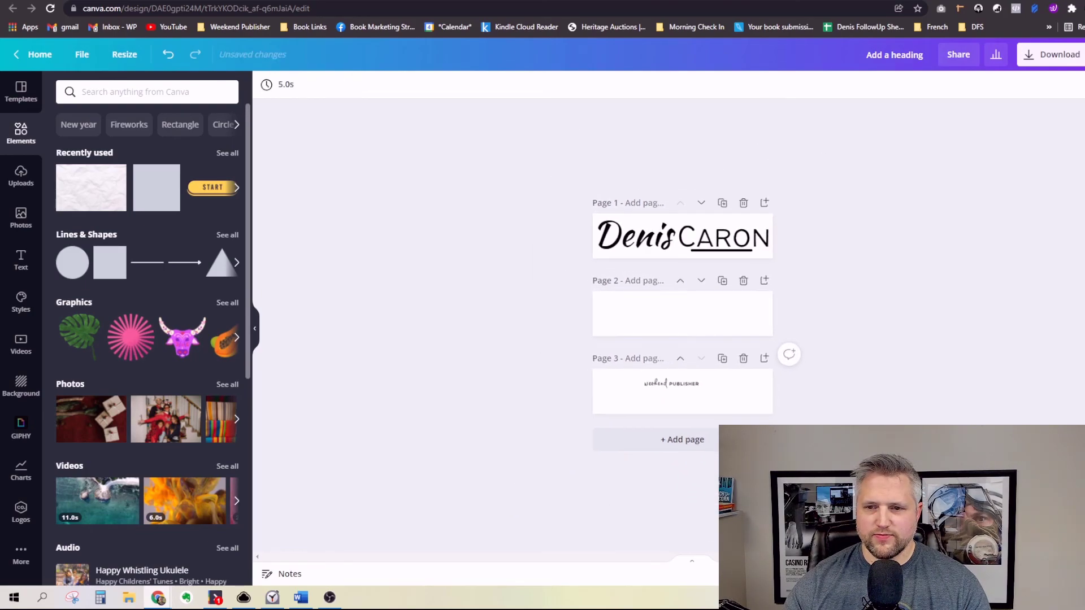
scroll(589, 182, up, 5)
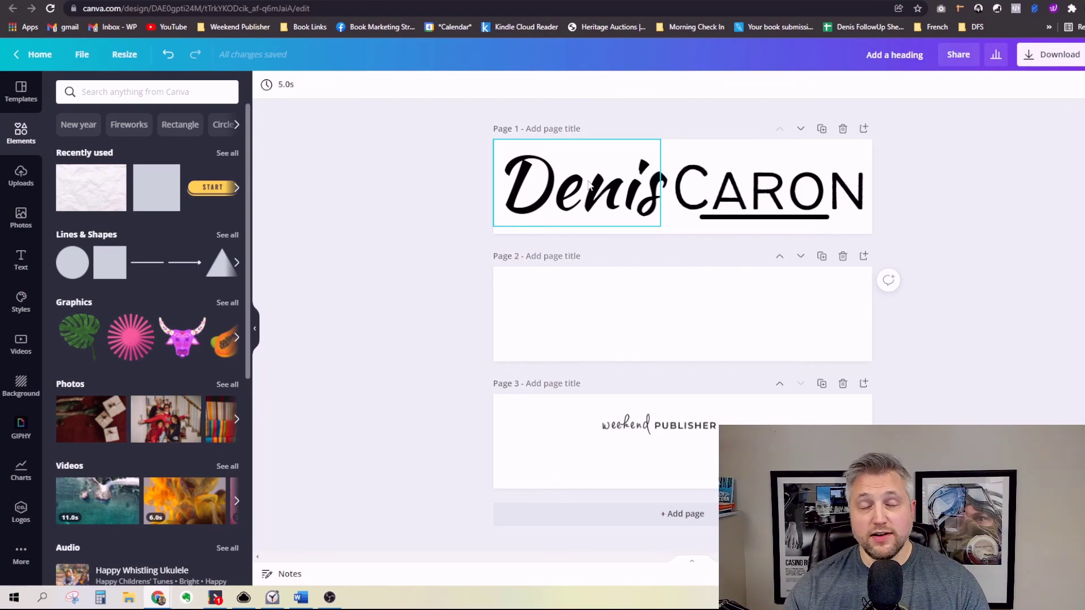
click(590, 183)
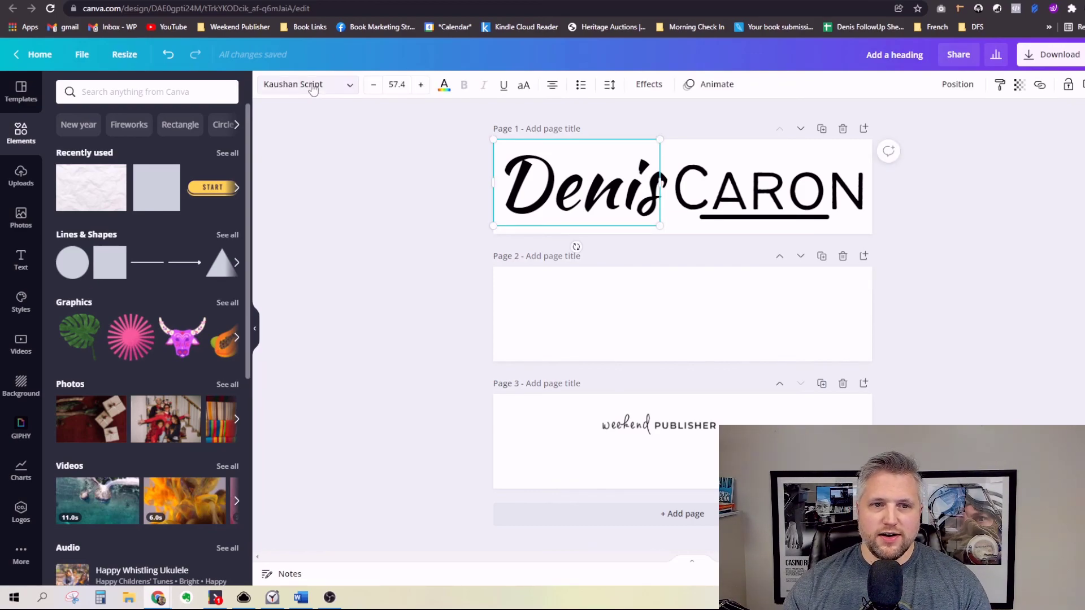
click(308, 84)
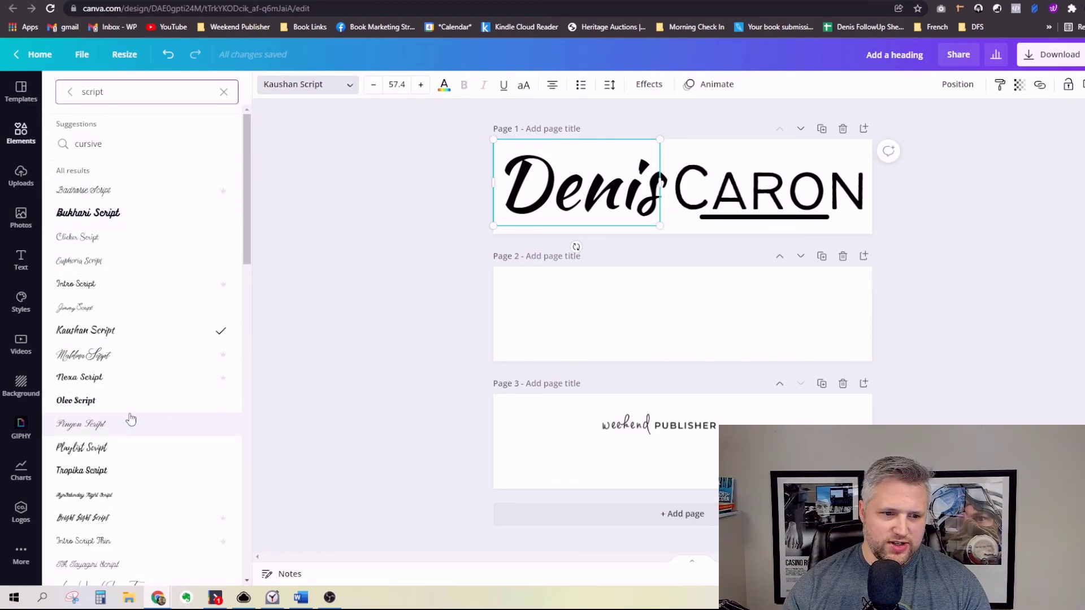
scroll(130, 419, down, 10)
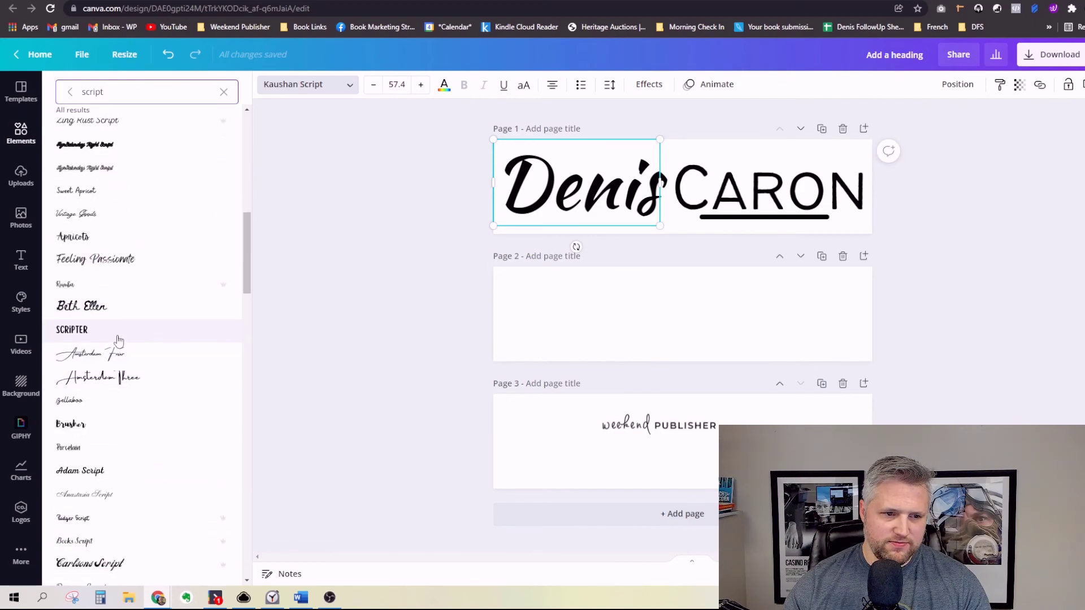
click(118, 335)
scroll(118, 335, down, 4)
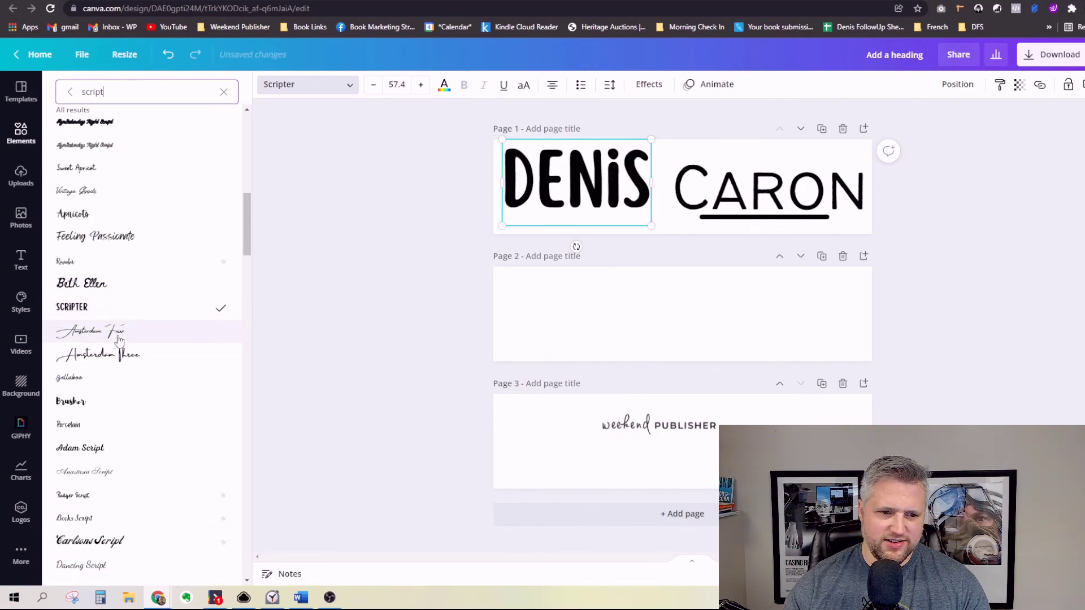
double_click(112, 85)
key(BackSpace)
text(love)
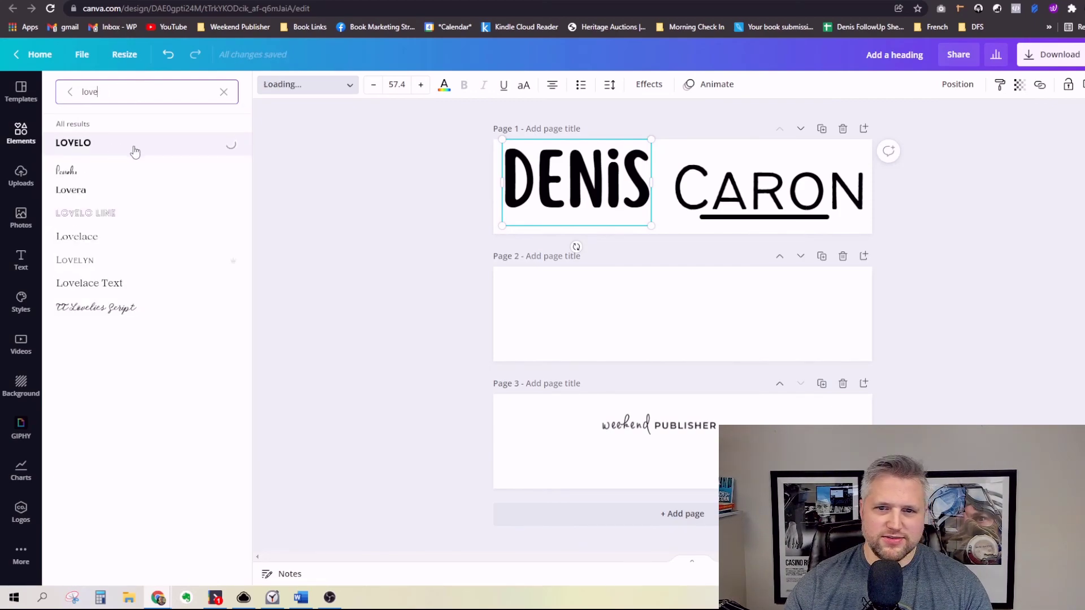
mouse_move(665, 230)
mouse_down()
mouse_move(744, 225)
mouse_move(703, 212)
mouse_move(682, 223)
mouse_up()
mouse_move(618, 158)
mouse_down()
mouse_move(625, 168)
mouse_move(614, 170)
mouse_up()
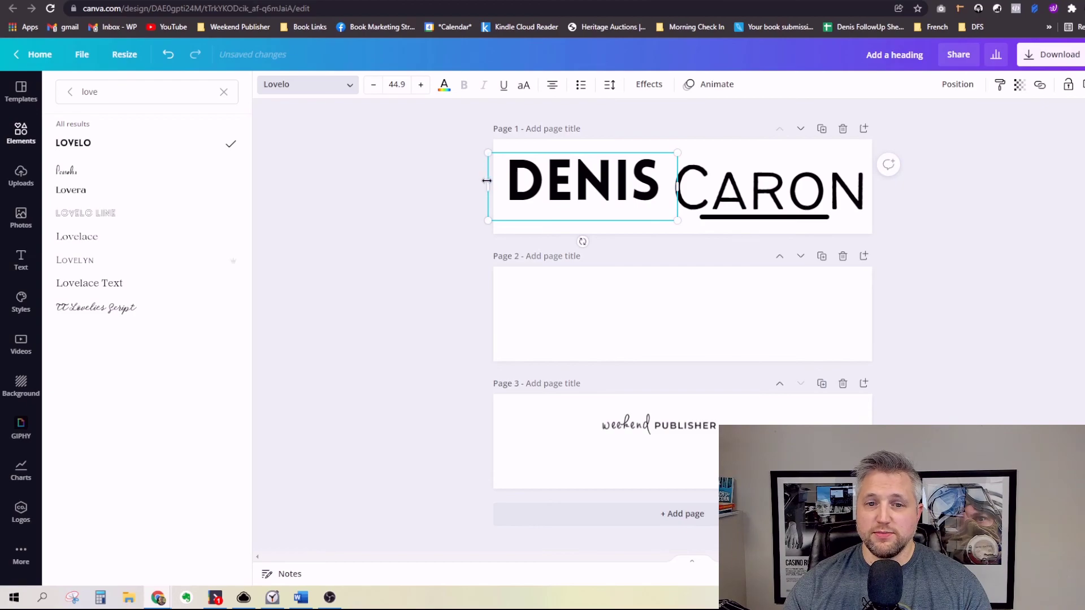
drag(486, 181, 517, 180)
drag(612, 185, 600, 189)
click(757, 194)
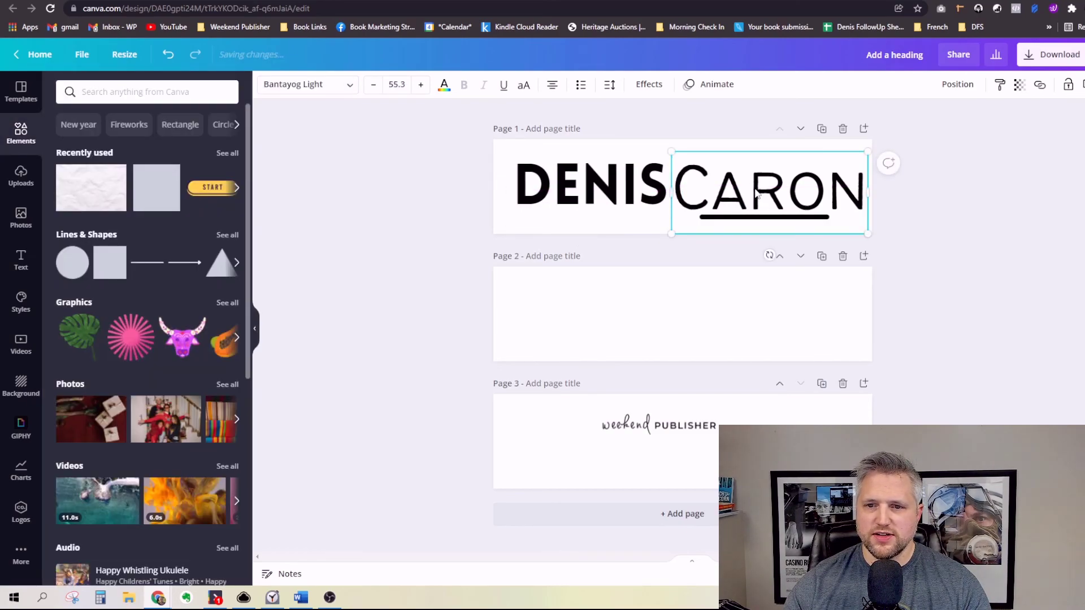
click(622, 181)
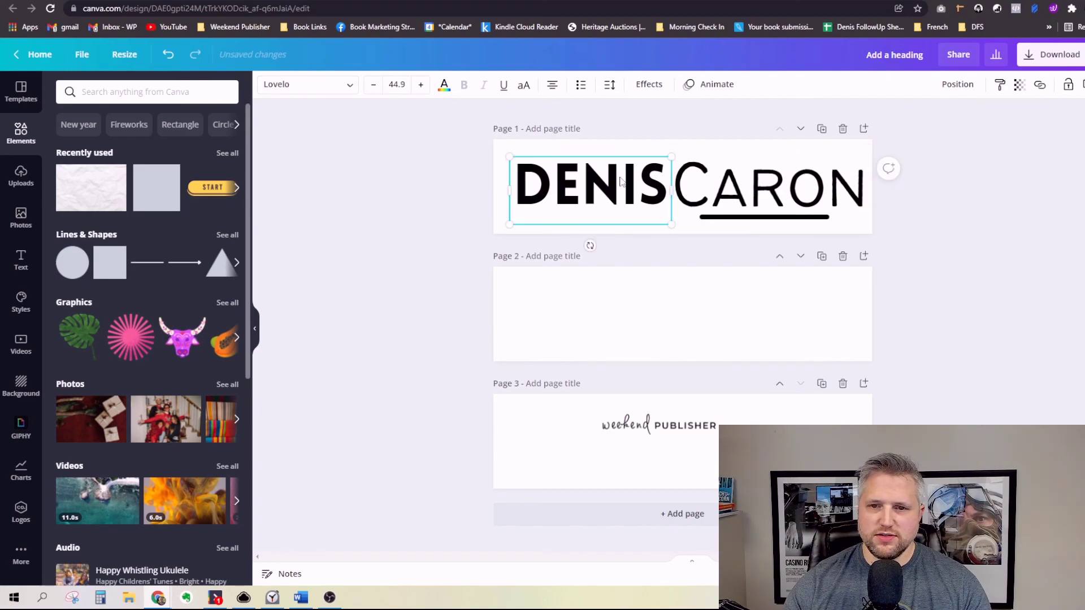
drag(611, 185, 612, 185)
click(795, 191)
click(339, 85)
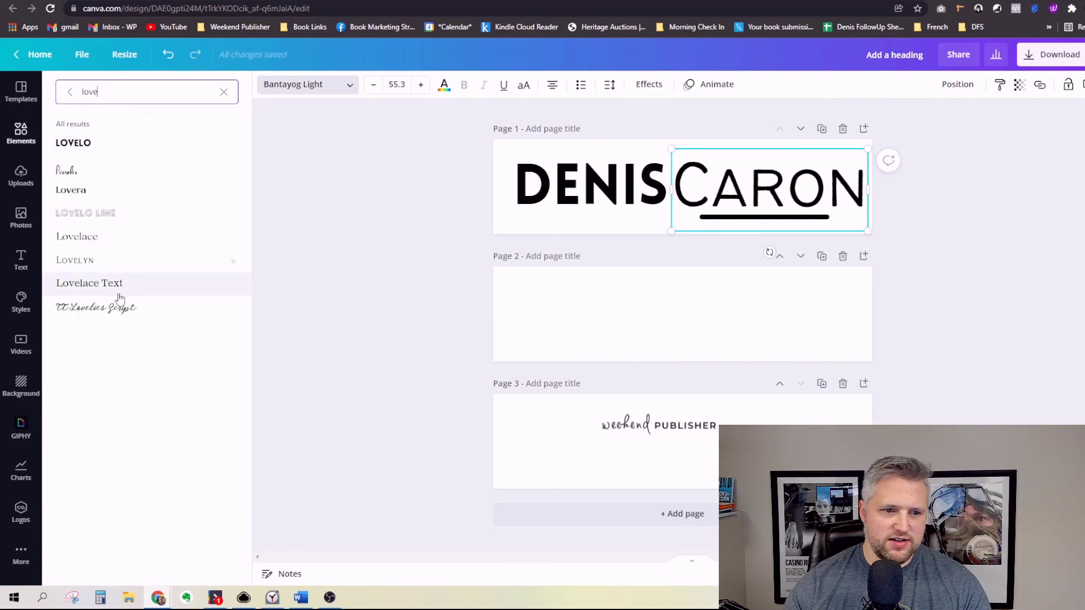
triple_click(136, 90)
text(script)
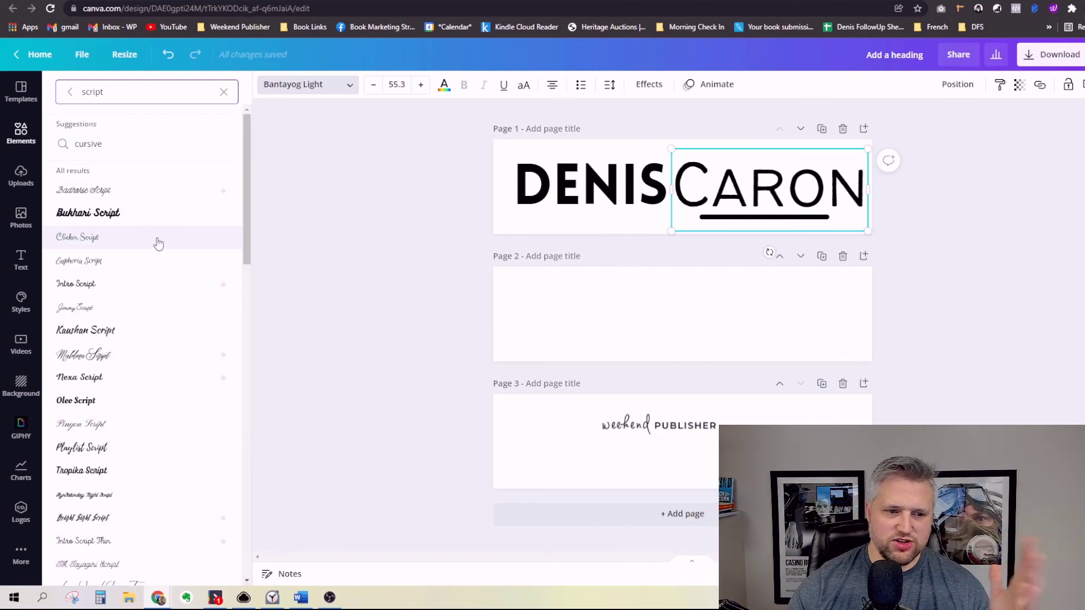
click(125, 400)
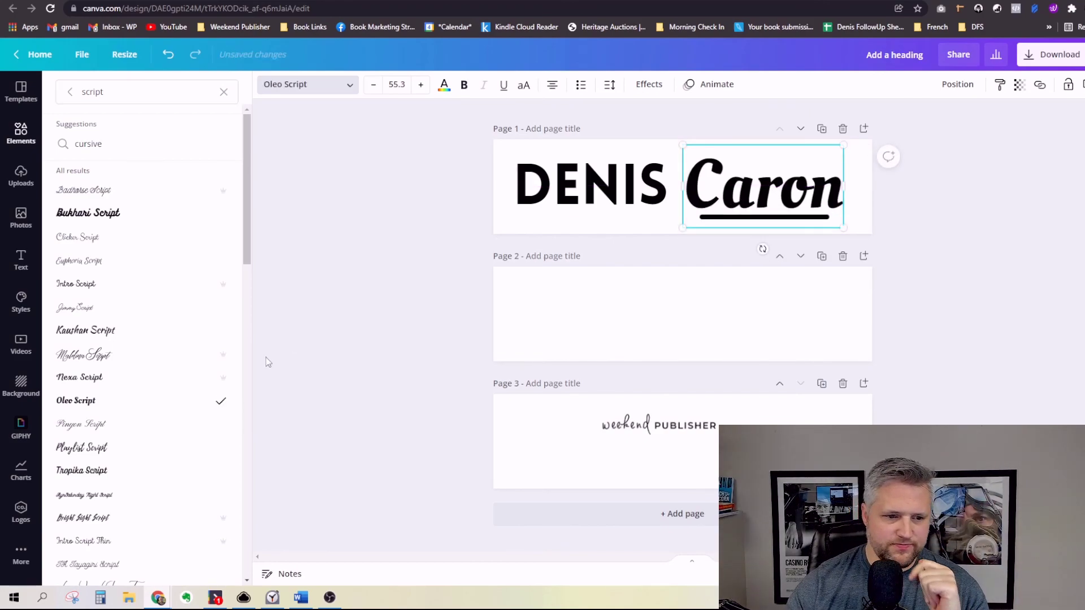
scroll(198, 371, down, 3)
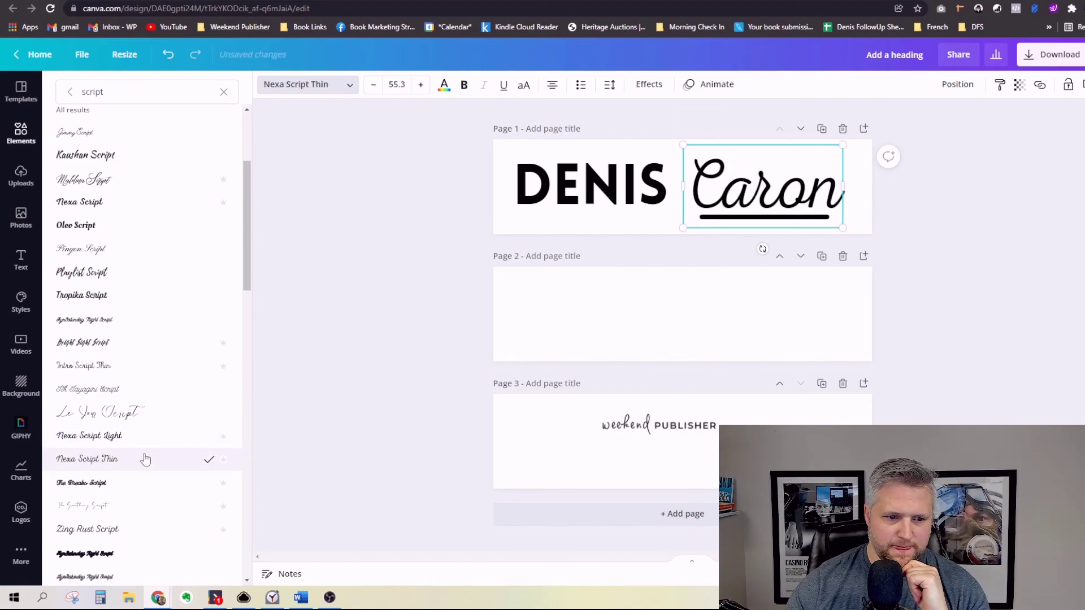
scroll(146, 446, down, 3)
scroll(146, 449, down, 1)
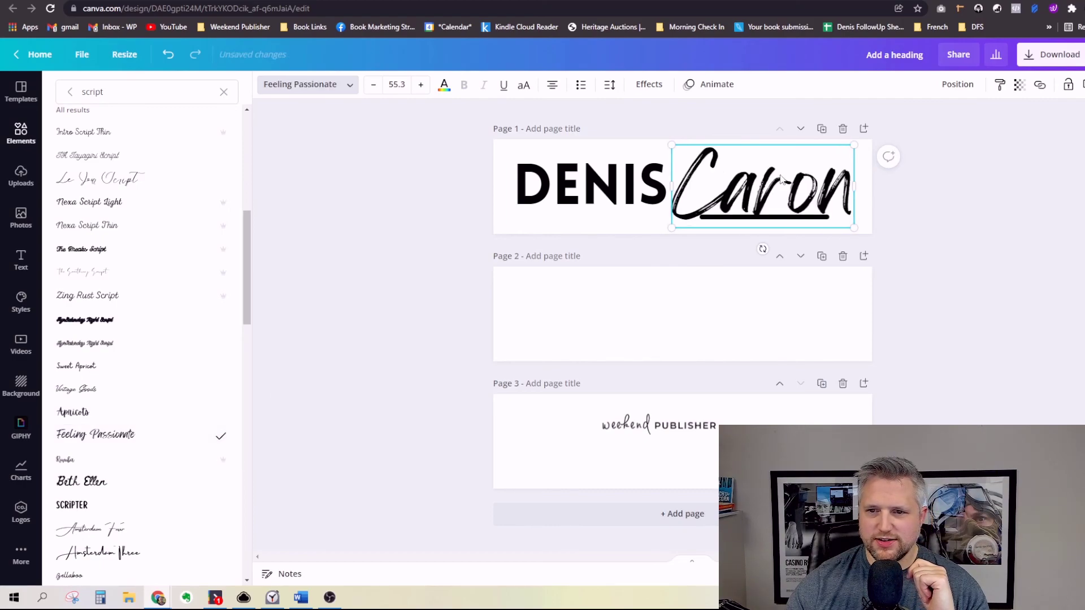
click(803, 224)
drag(803, 225, 803, 225)
scroll(880, 370, down, 5)
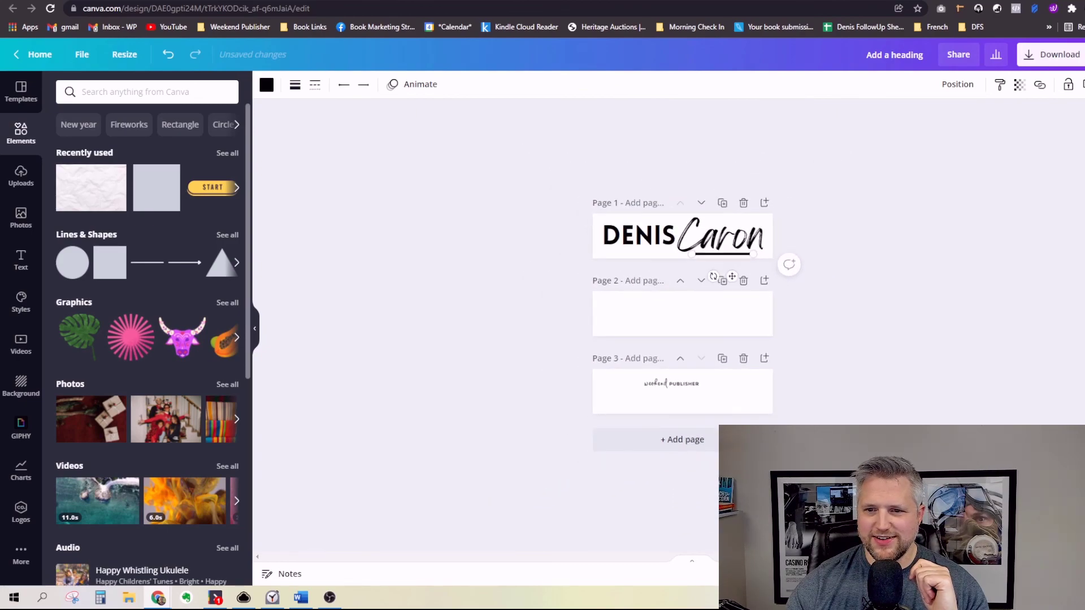
click(879, 370)
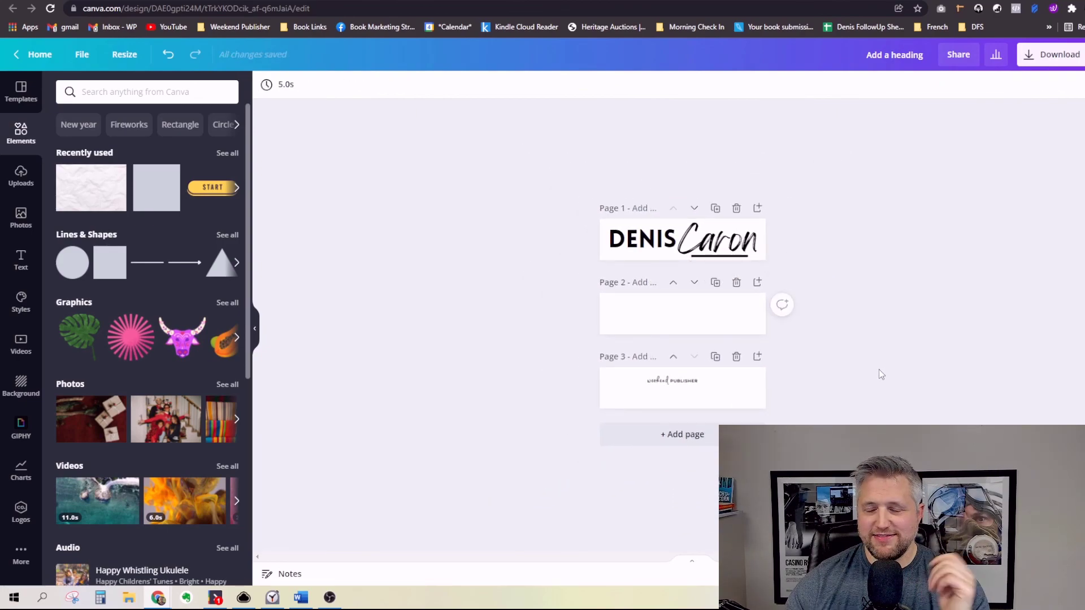
click(706, 242)
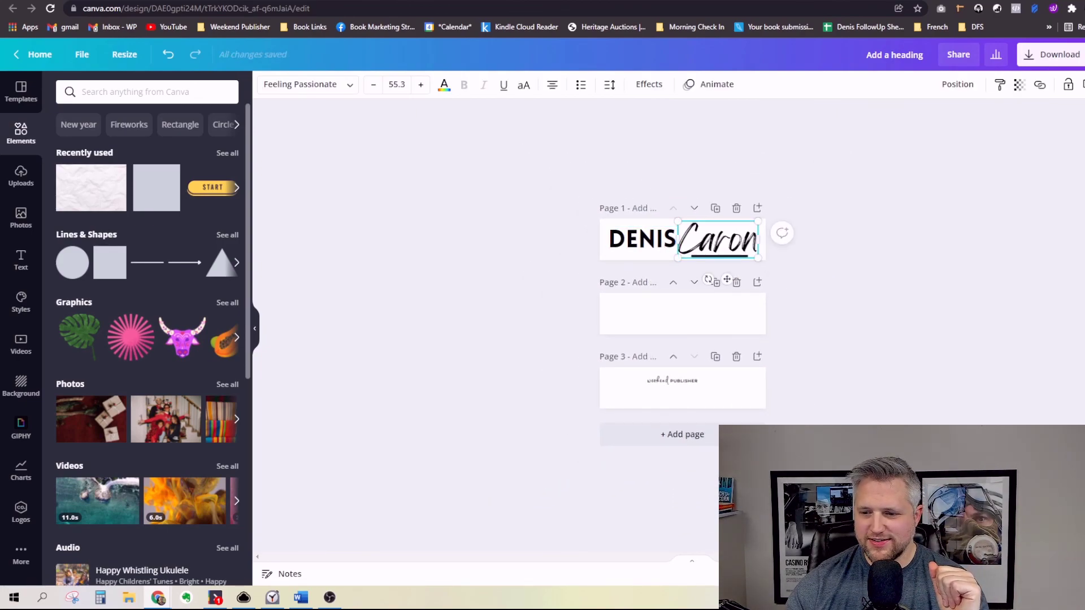
scroll(726, 280, up, 5)
drag(872, 217, 847, 213)
drag(759, 186, 772, 187)
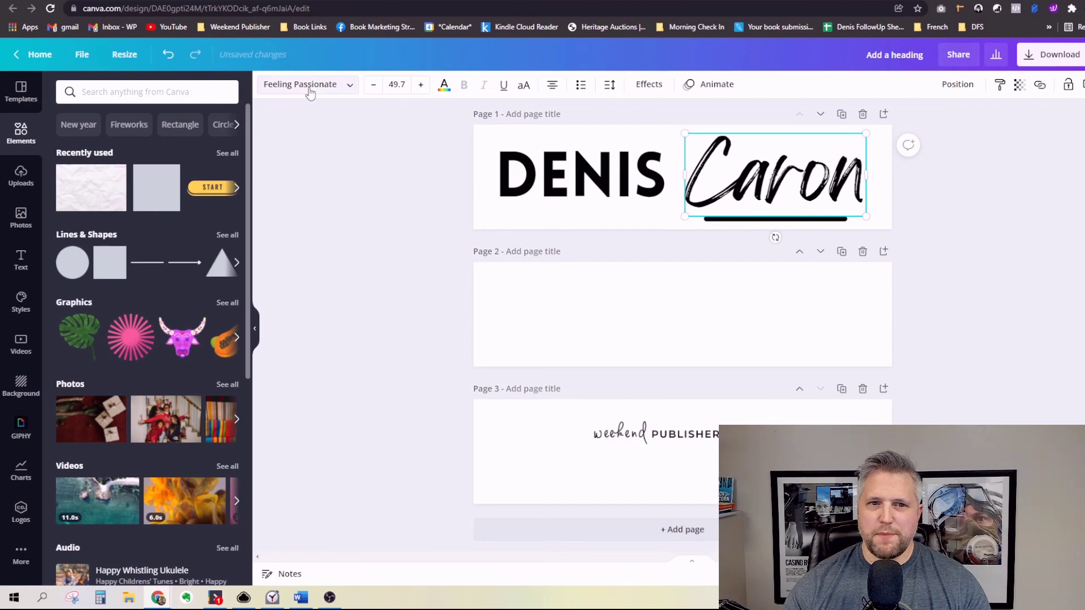
click(770, 220)
drag(772, 225, 778, 220)
click(981, 230)
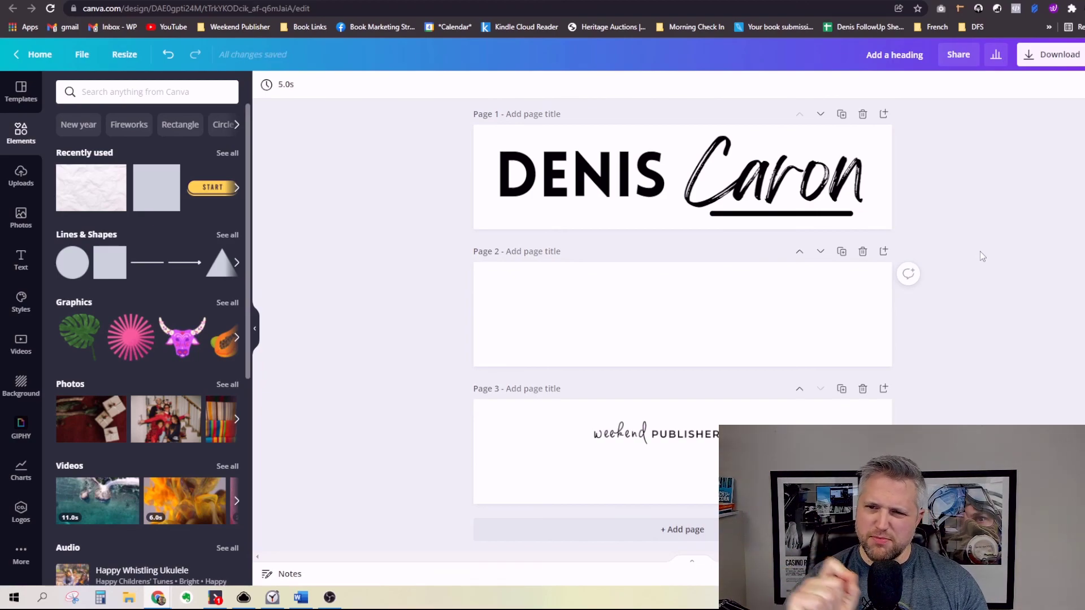
click(659, 159)
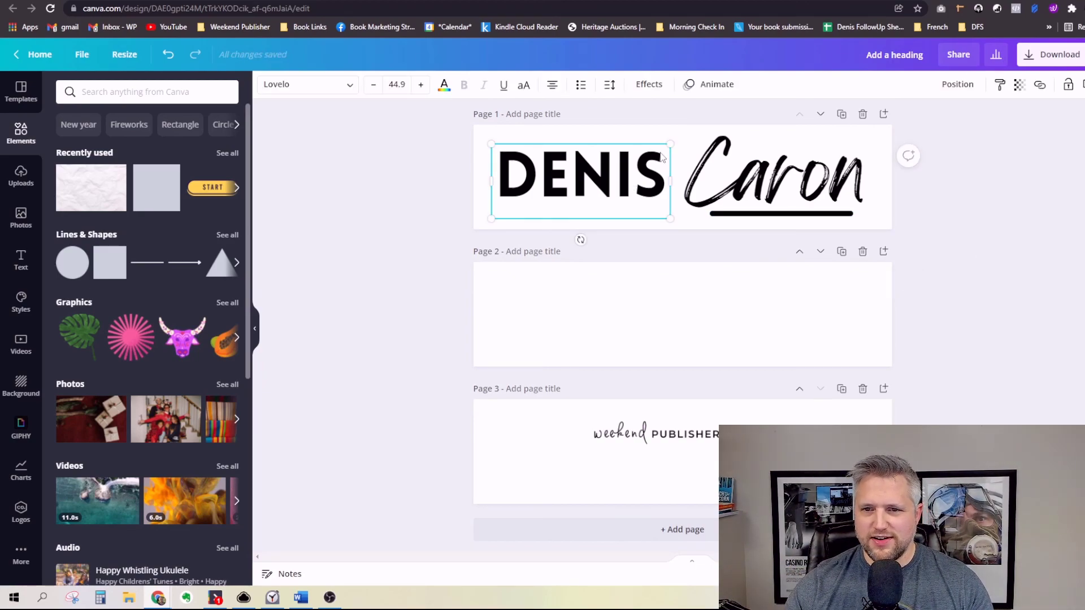
drag(668, 144, 683, 141)
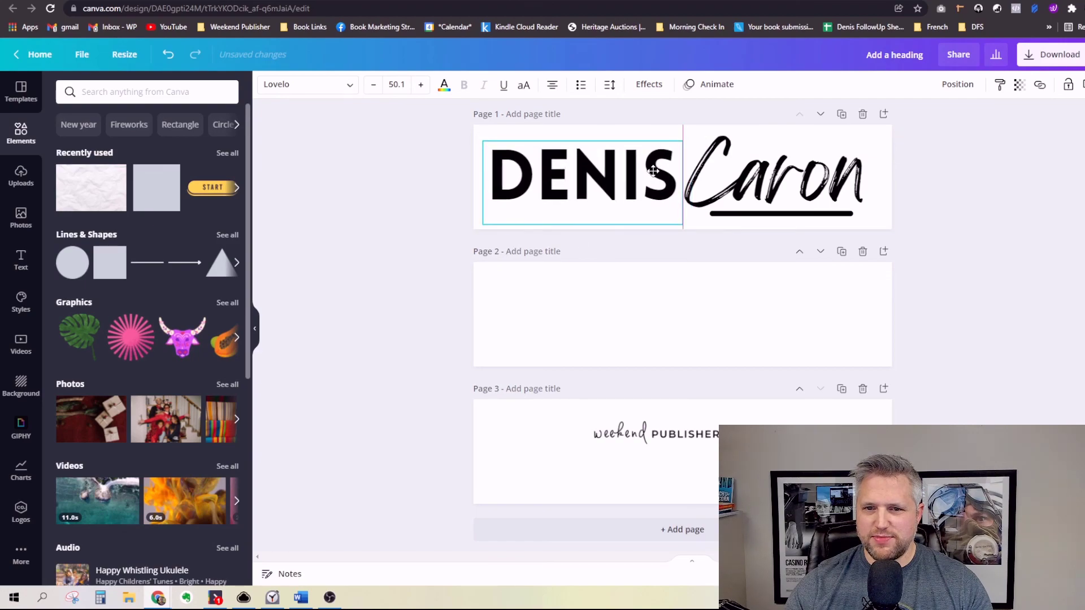
click(948, 204)
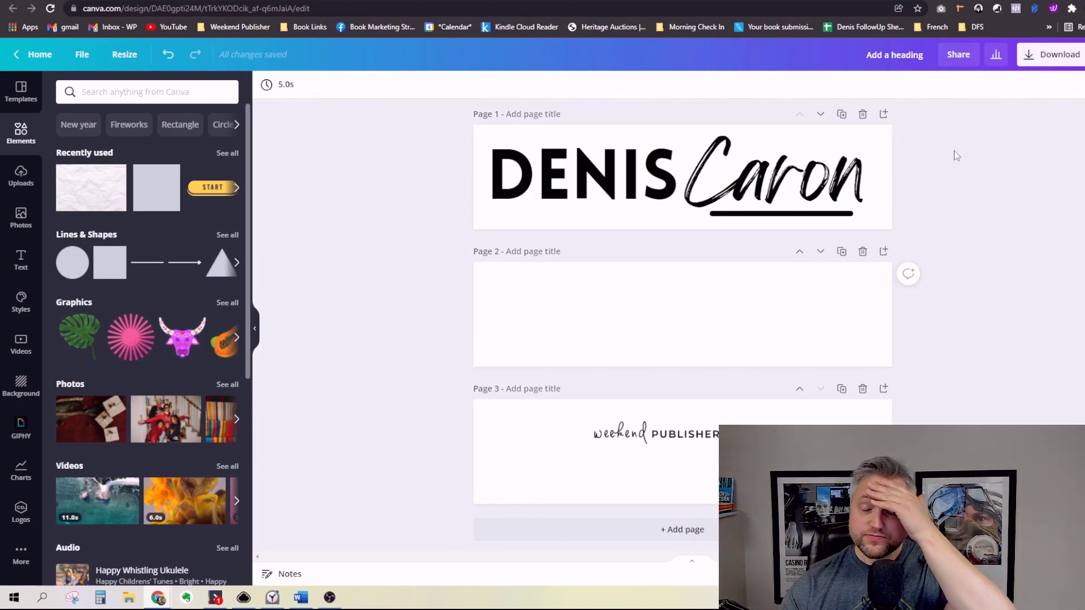
click(656, 433)
key(Delete)
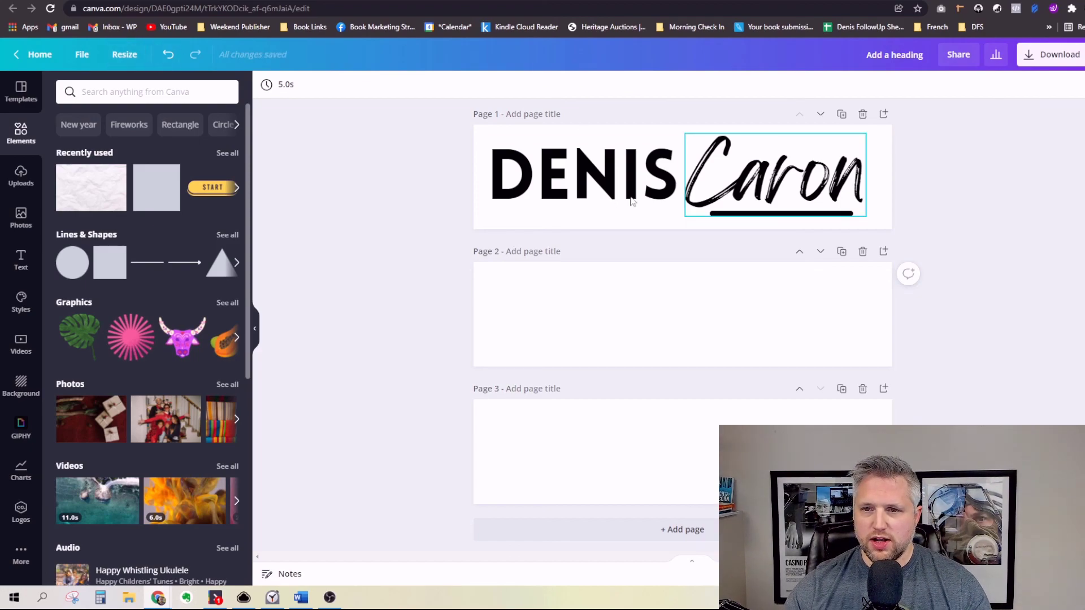
drag(426, 133, 909, 225)
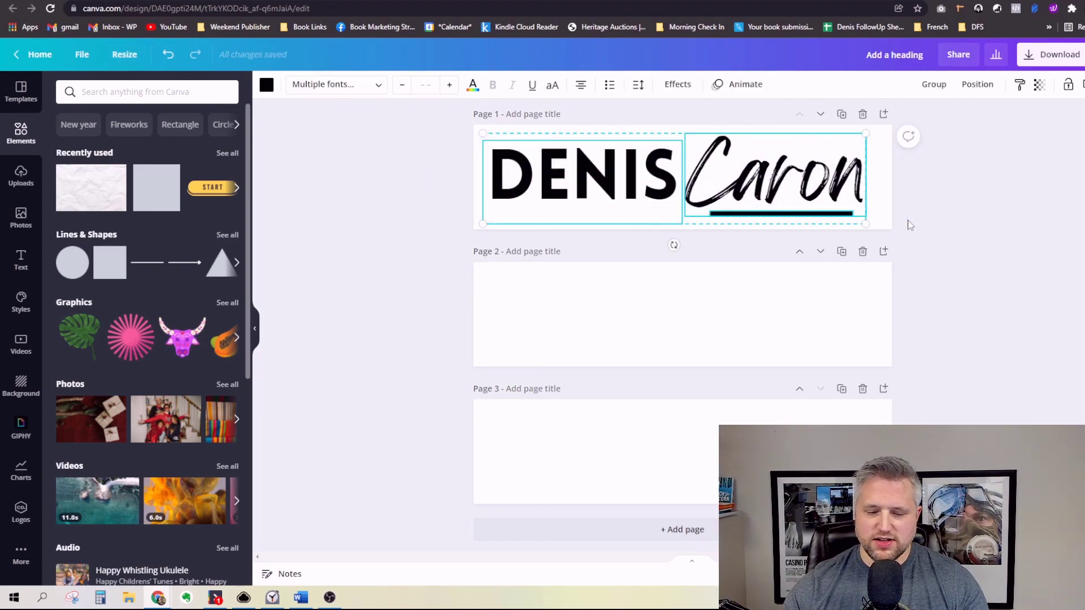
key(ctrl+c)
click(774, 317)
key(ctrl+v)
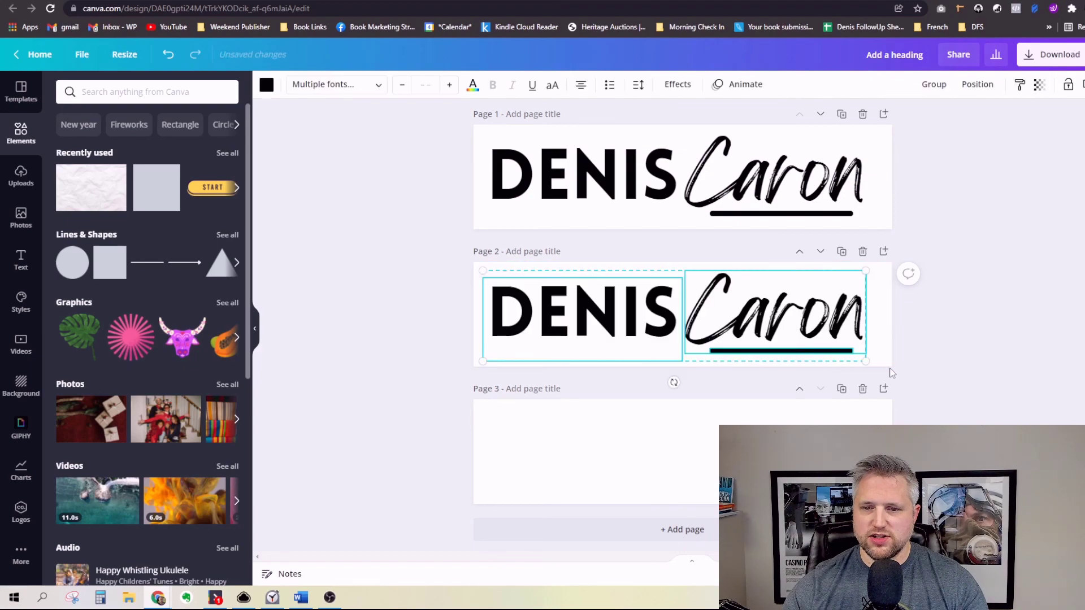
drag(958, 286, 558, 344)
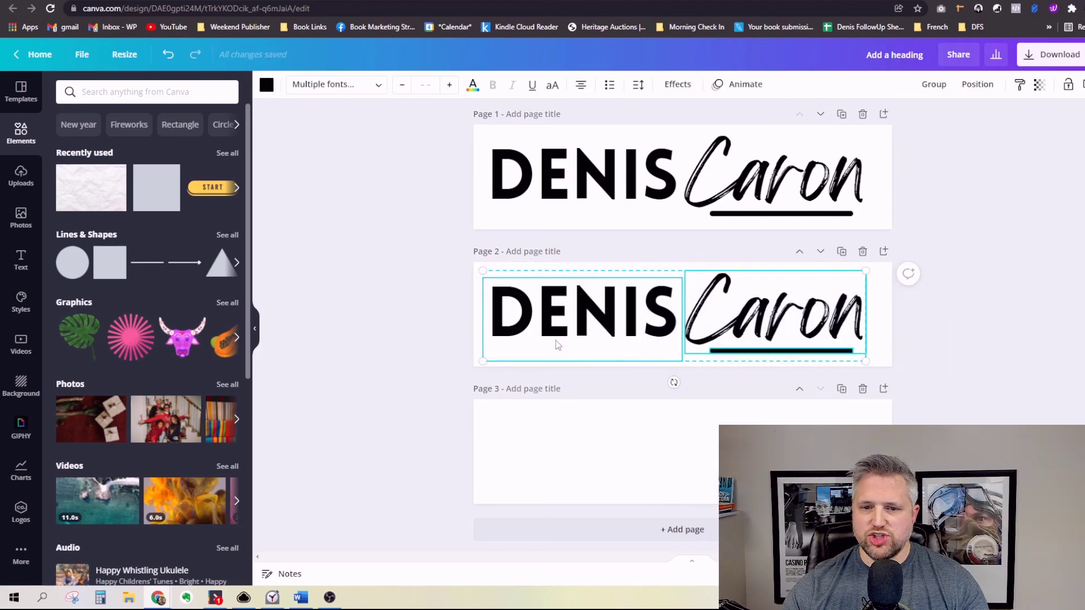
drag(379, 281, 867, 311)
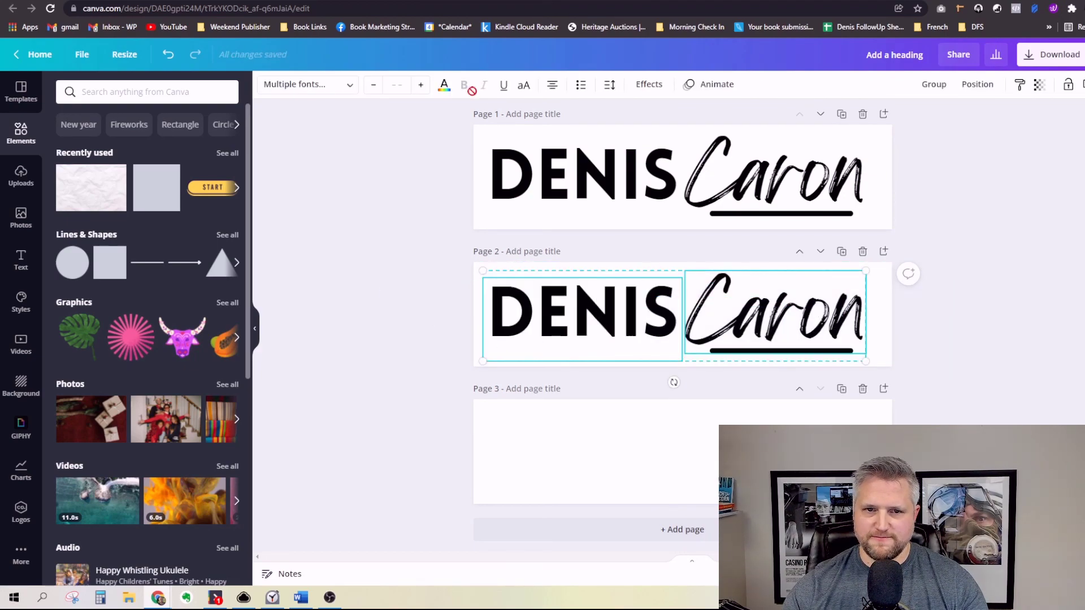
click(582, 313)
click(444, 84)
click(78, 262)
click(775, 310)
click(73, 261)
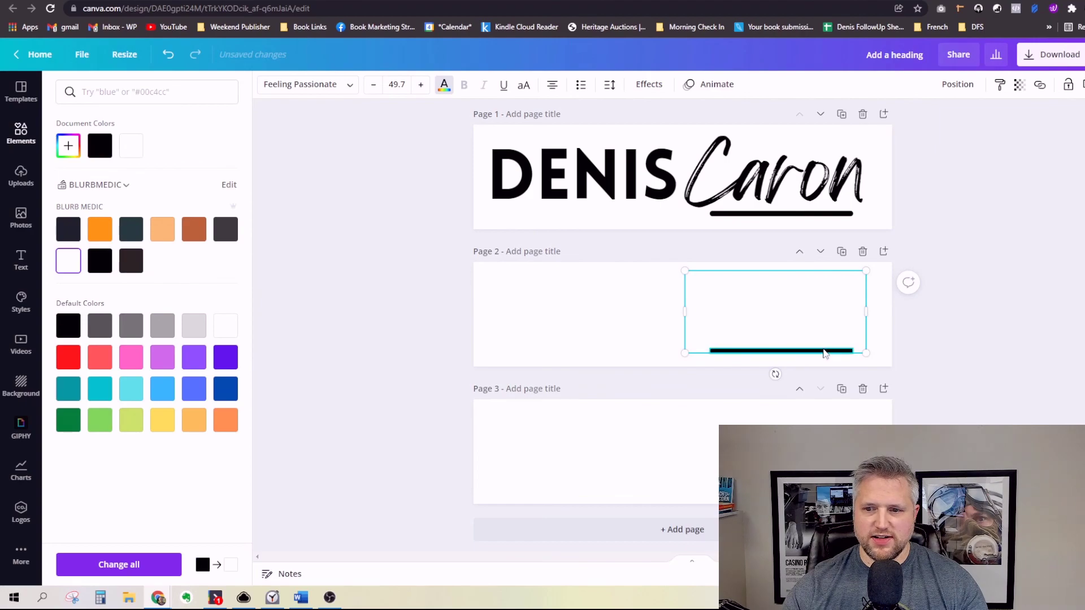
click(774, 351)
click(266, 85)
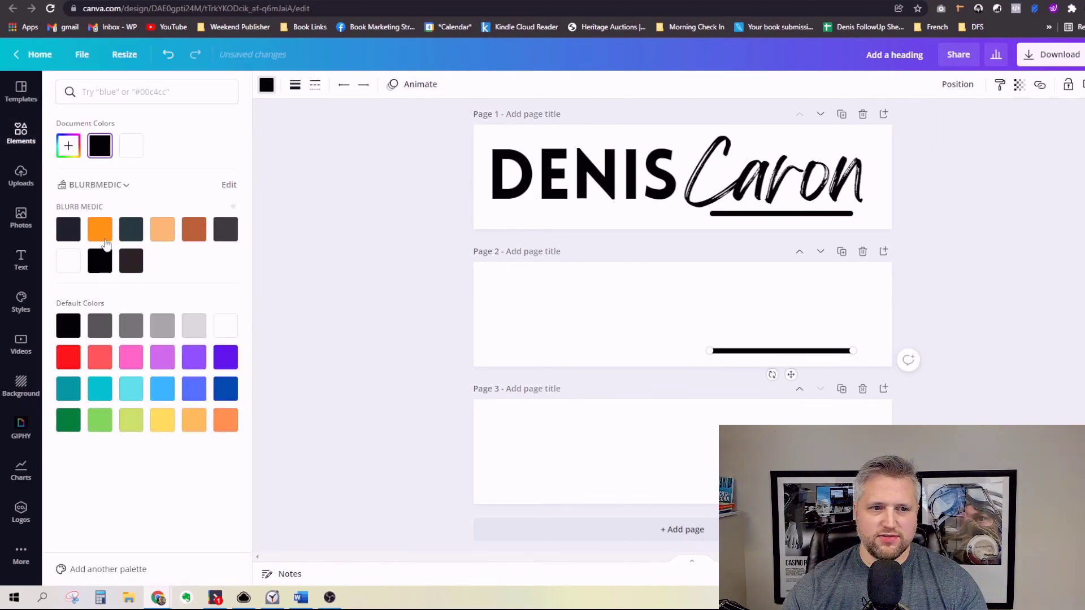
click(72, 261)
click(266, 85)
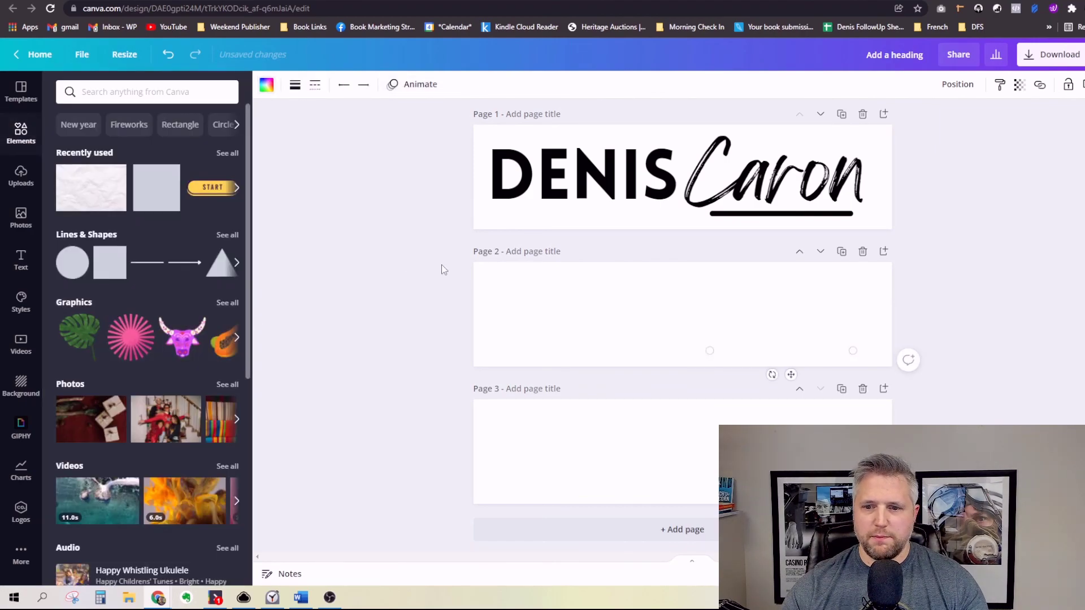
Step: Delete page 3 and bring up the download settings
click(862, 388)
click(668, 367)
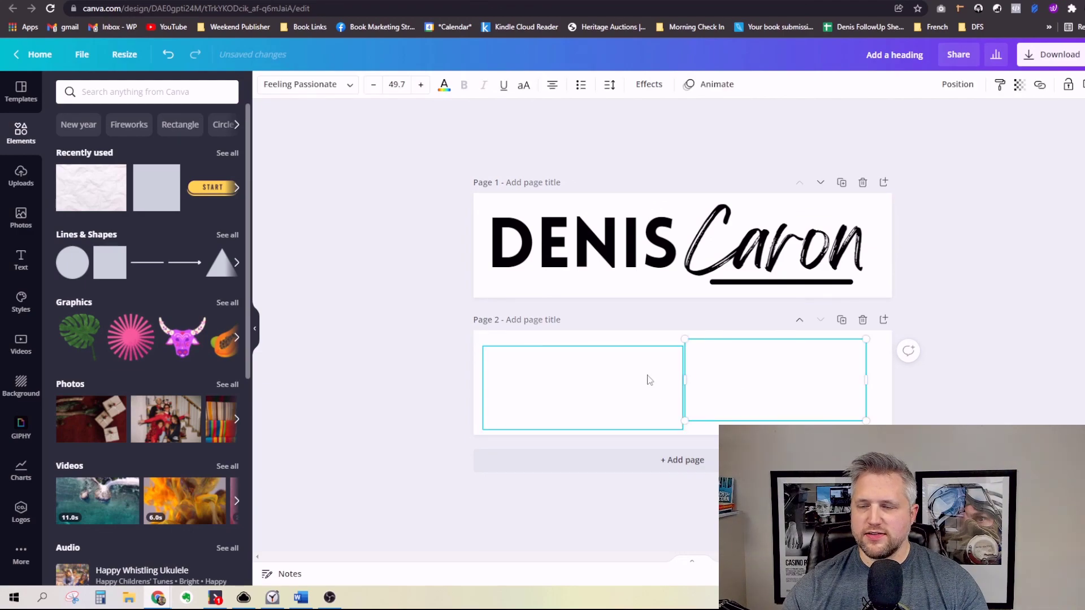
click(1066, 125)
click(1054, 60)
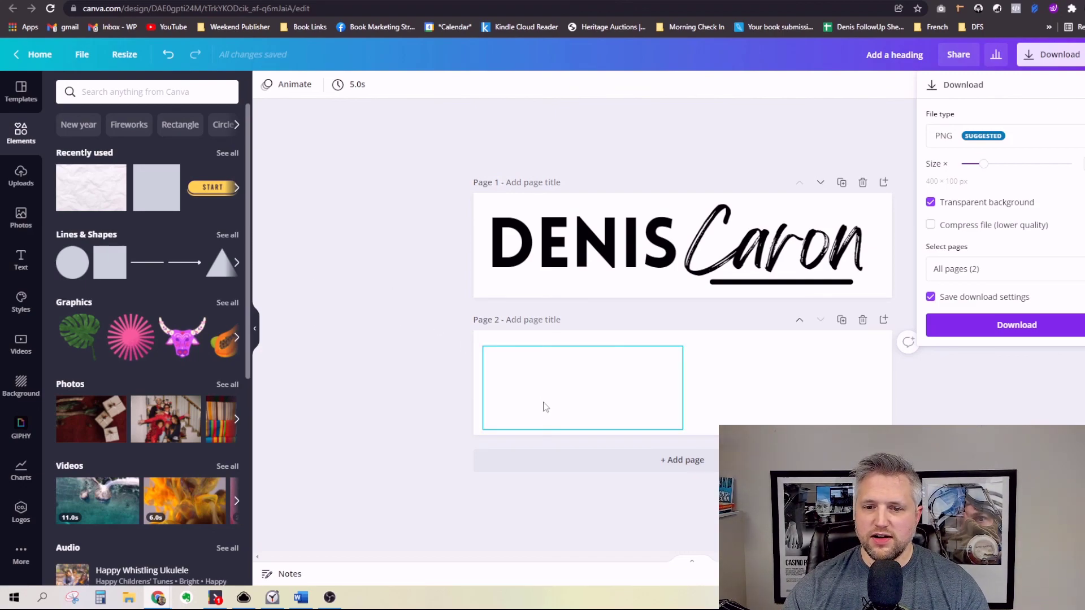
Step: Add a square to page 2, stretch it across the full page, and colour it dark
click(374, 291)
drag(125, 276, 492, 347)
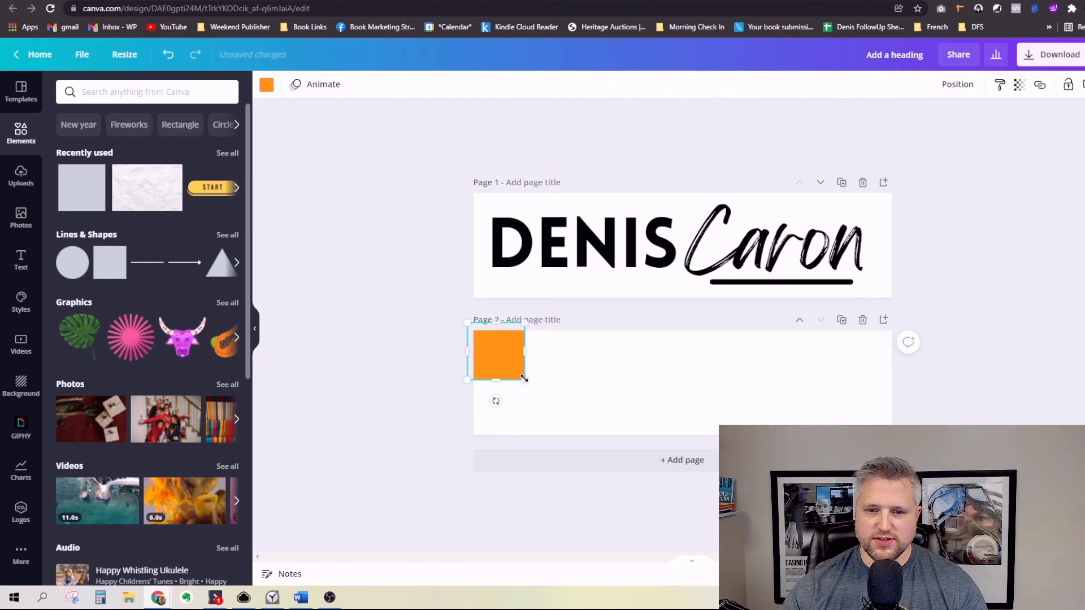
drag(525, 380, 938, 423)
drag(755, 466, 916, 466)
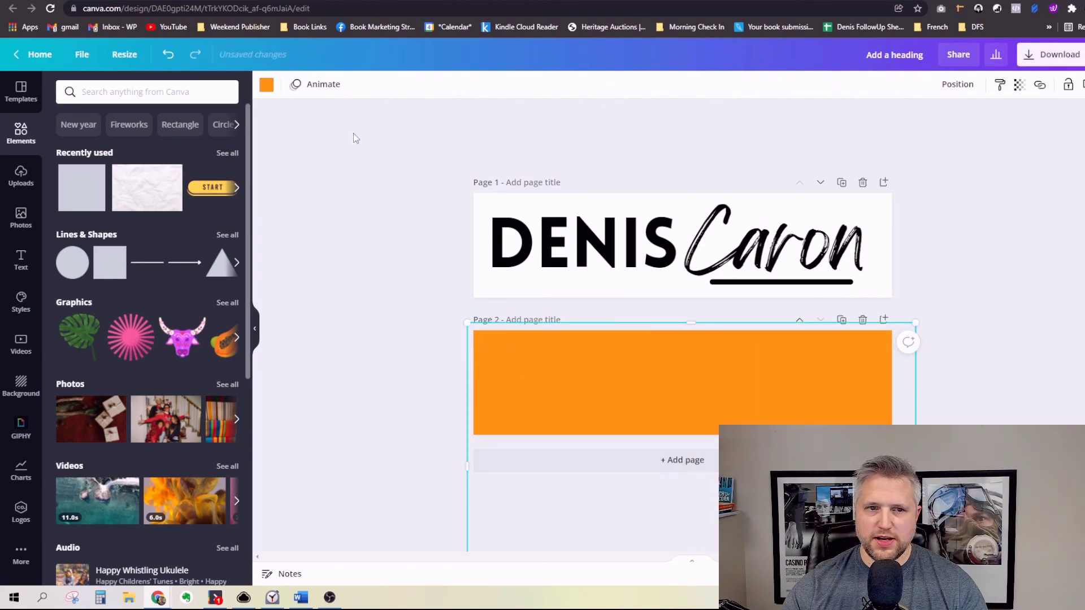
click(265, 85)
click(131, 260)
Step: Send the dark shape to the back behind the white logo
right_click(567, 327)
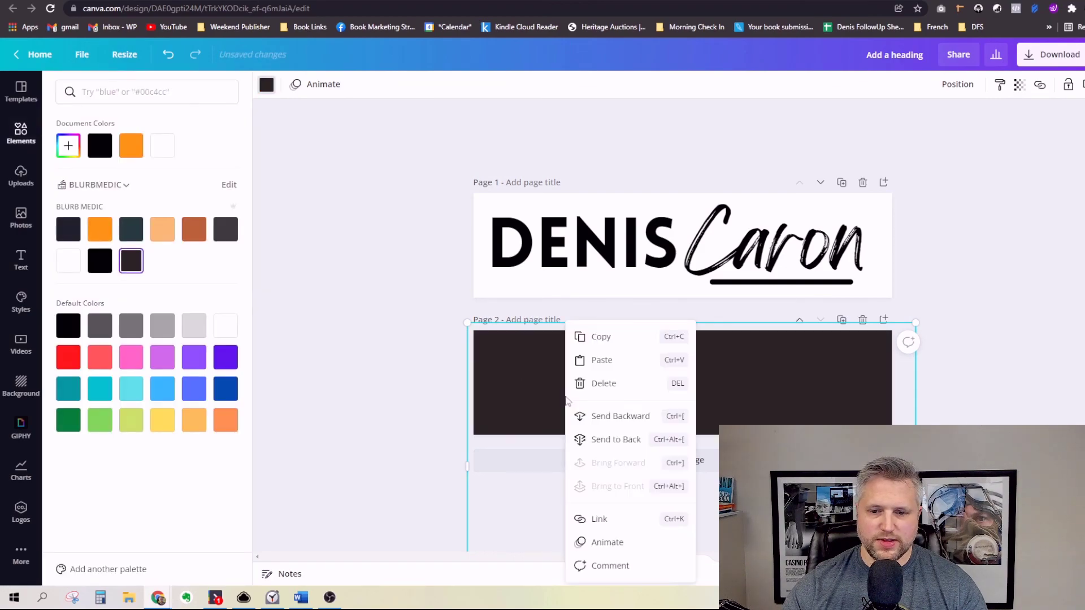
click(605, 417)
right_click(608, 427)
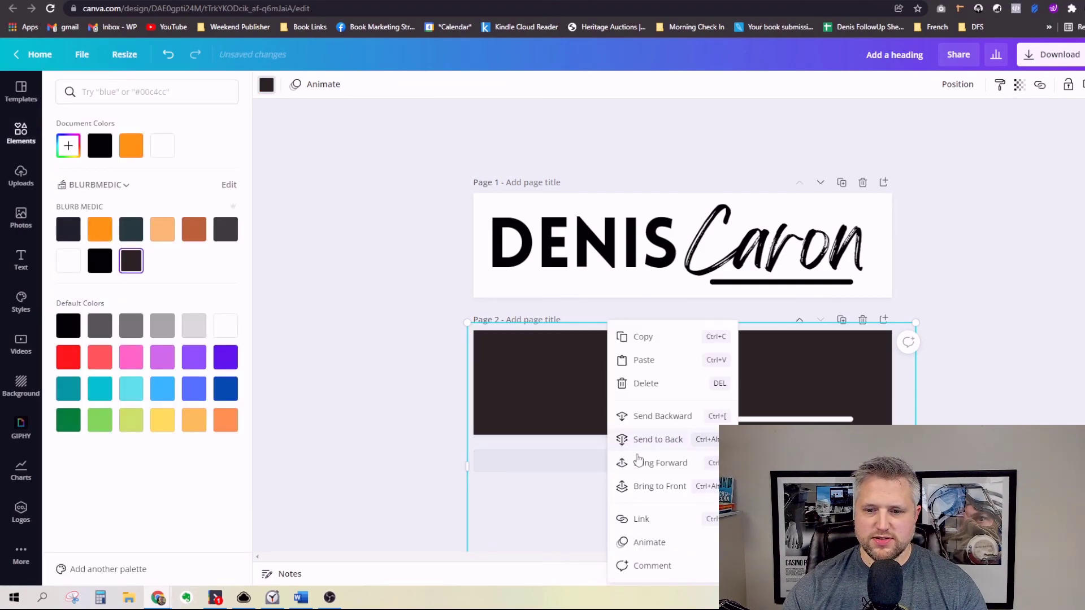
click(643, 444)
click(443, 301)
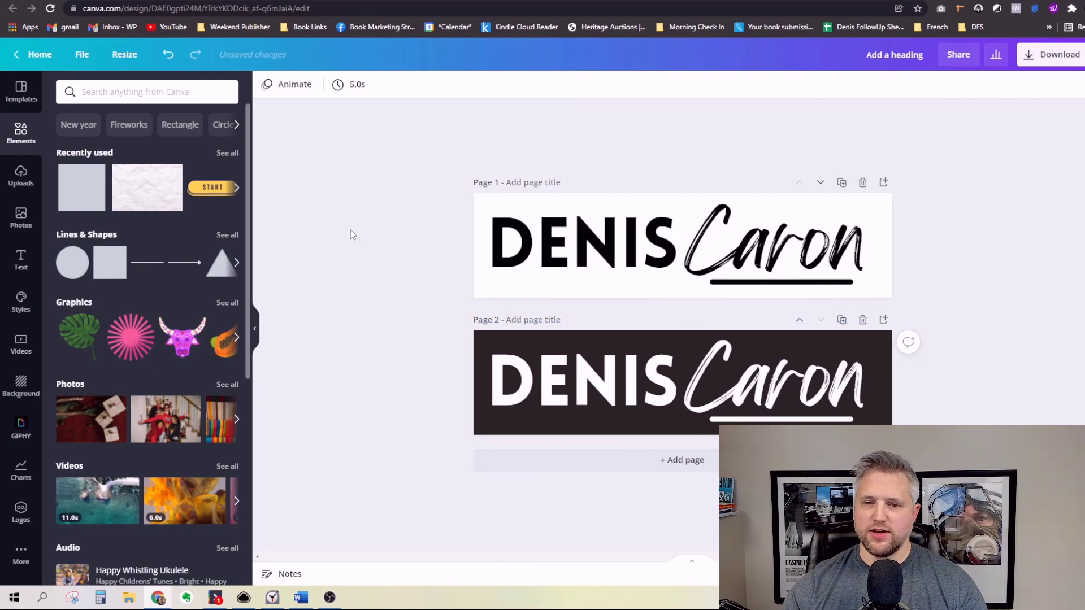